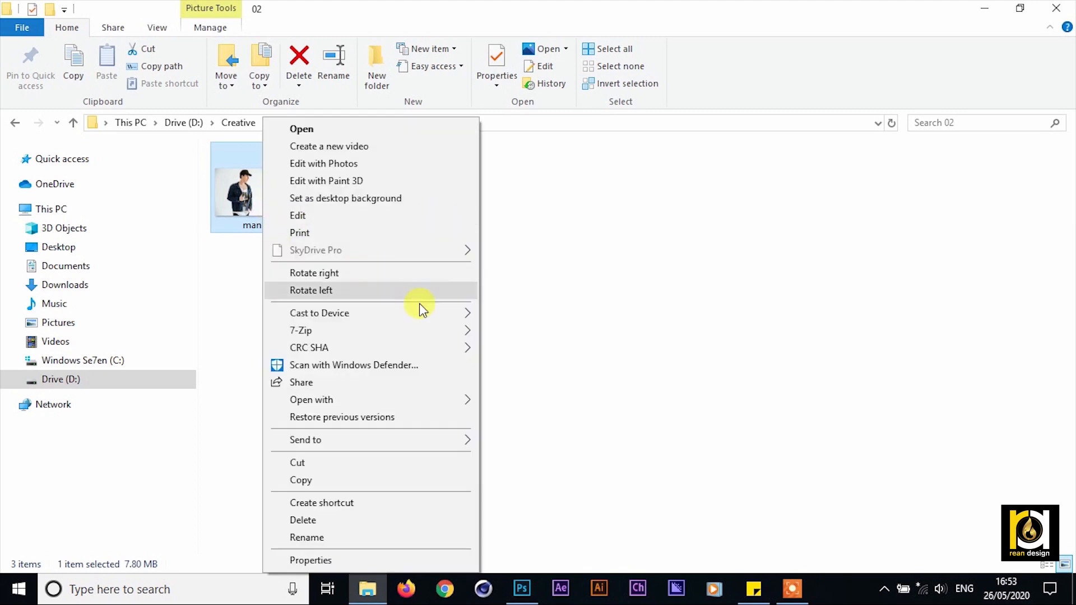
# Open the man picture in Photoshop and convert its locked Background into a regular layer named Layer 0
pyautogui.moveTo(465, 399)
pyautogui.click(533, 418)
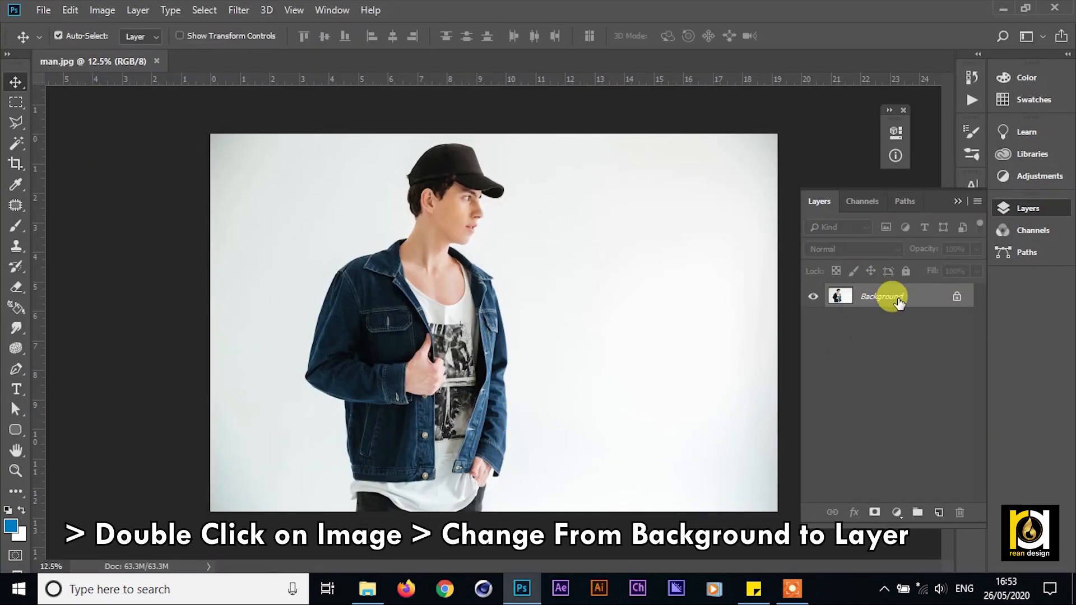
pyautogui.doubleClick(882, 297)
pyautogui.click(665, 160)
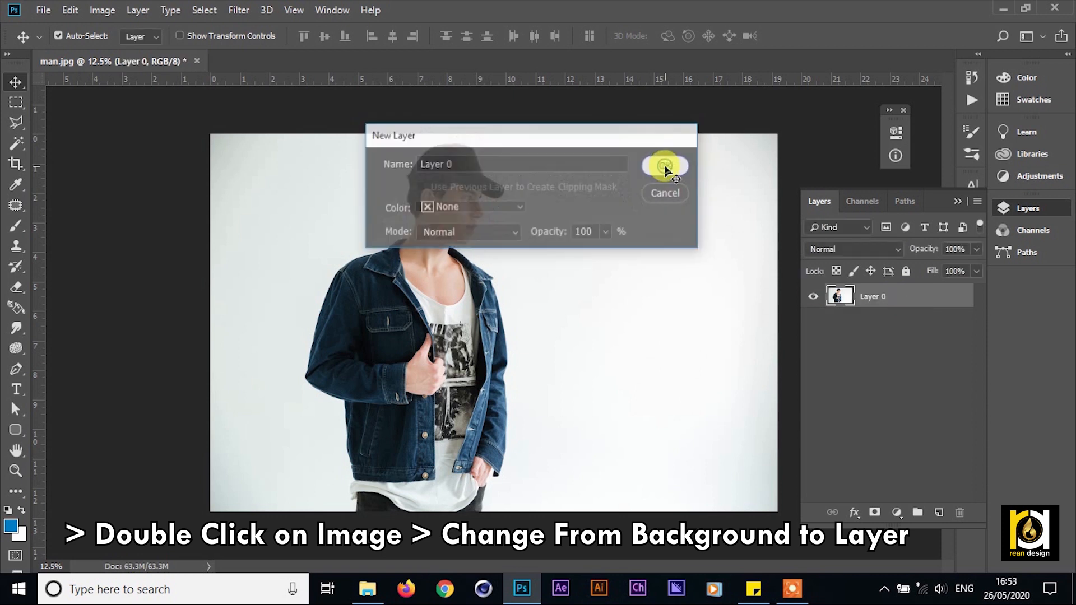
# Crop the image to a nearly square canvas about 15 in wide, trimming the empty right side and adding space above and below the man
pyautogui.click(22, 165)
pyautogui.moveTo(777, 321); pyautogui.dragTo(698, 309)
pyautogui.moveTo(491, 140); pyautogui.dragTo(493, 114)
pyautogui.moveTo(683, 323); pyautogui.dragTo(714, 312)
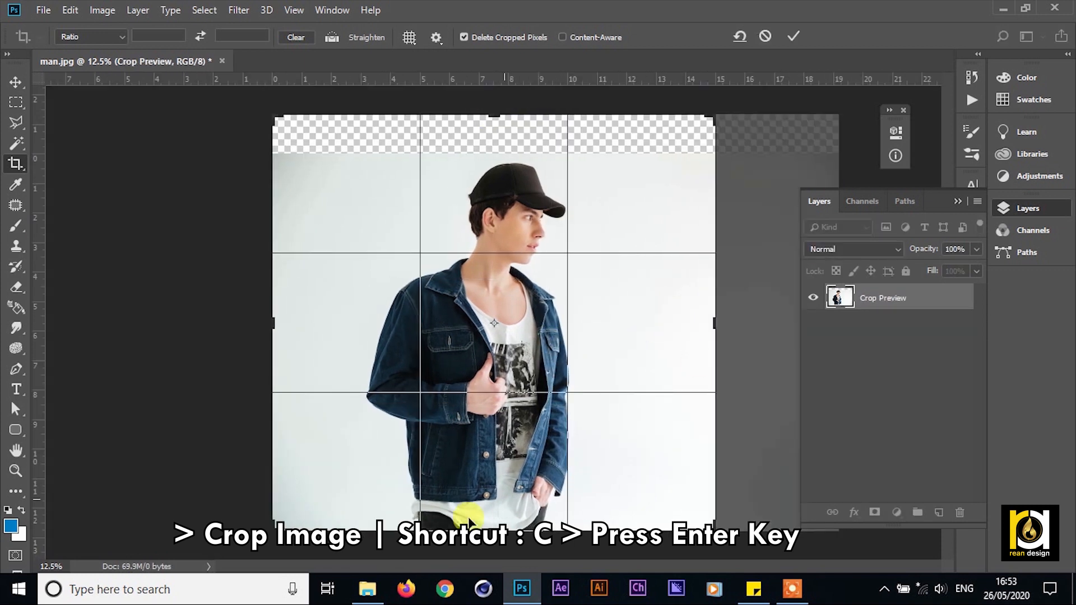
pyautogui.moveTo(493, 524); pyautogui.dragTo(493, 539)
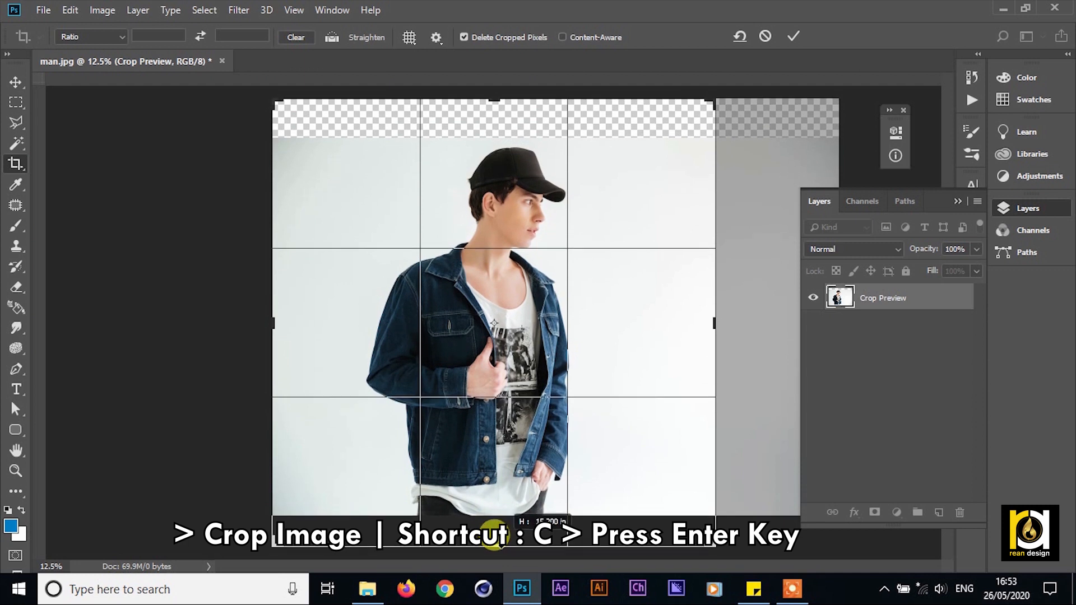
pyautogui.press('Return')
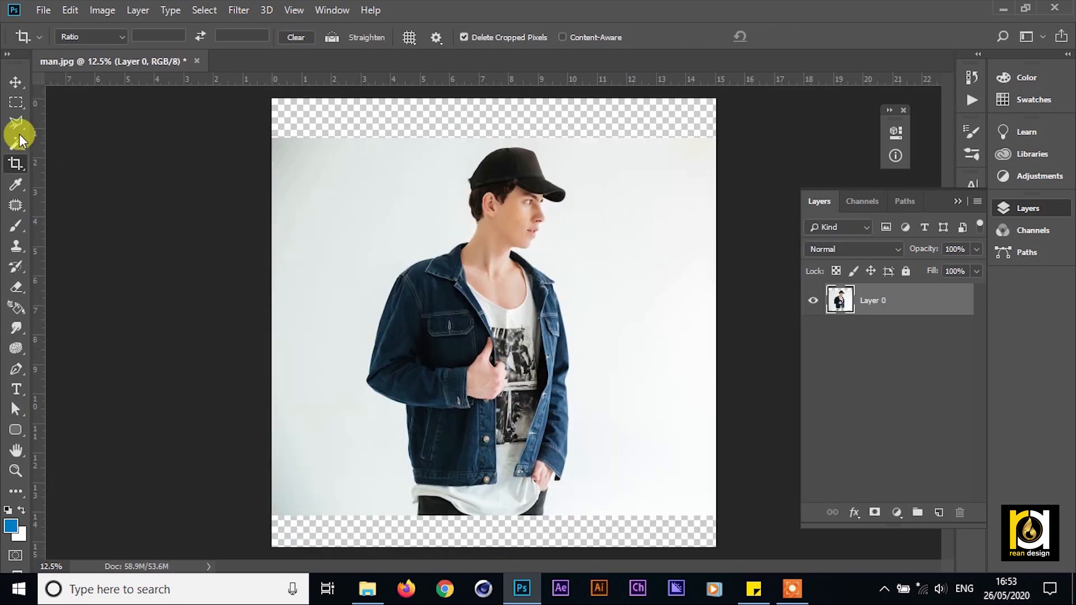
# Select the white background areas and leftover corner patches around the man with the Magic Wand and delete them
pyautogui.click(16, 139)
pyautogui.click(600, 162)
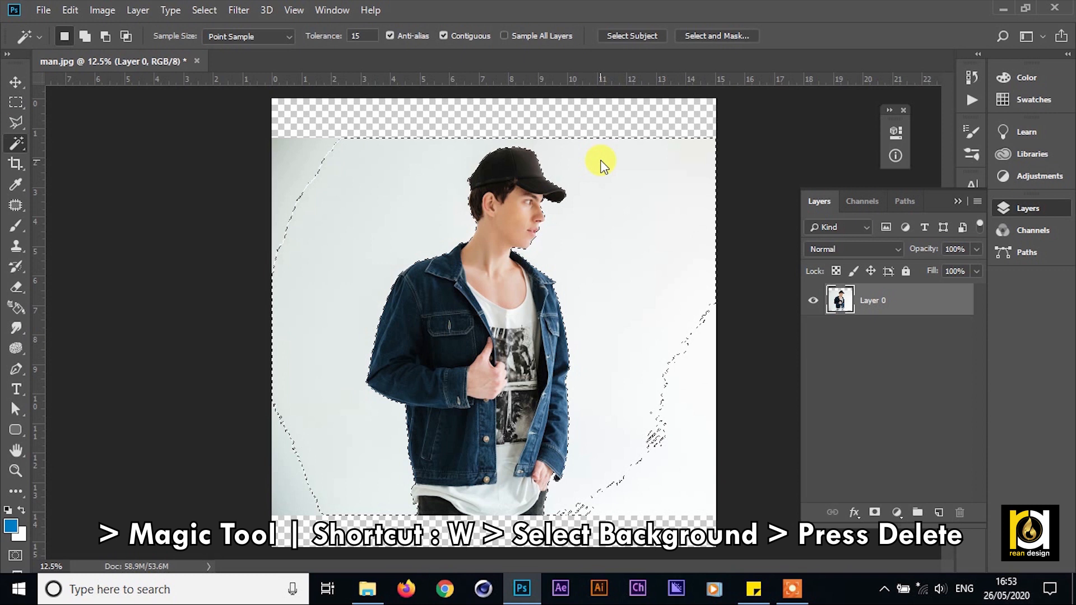
pyautogui.press('Delete')
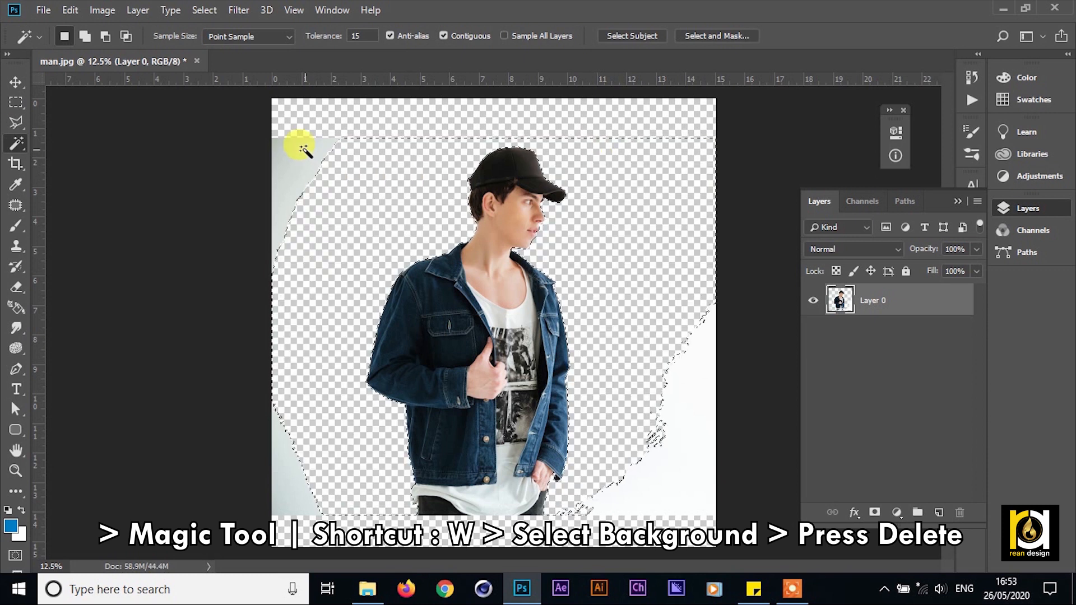
pyautogui.click(280, 143)
pyautogui.press('Delete')
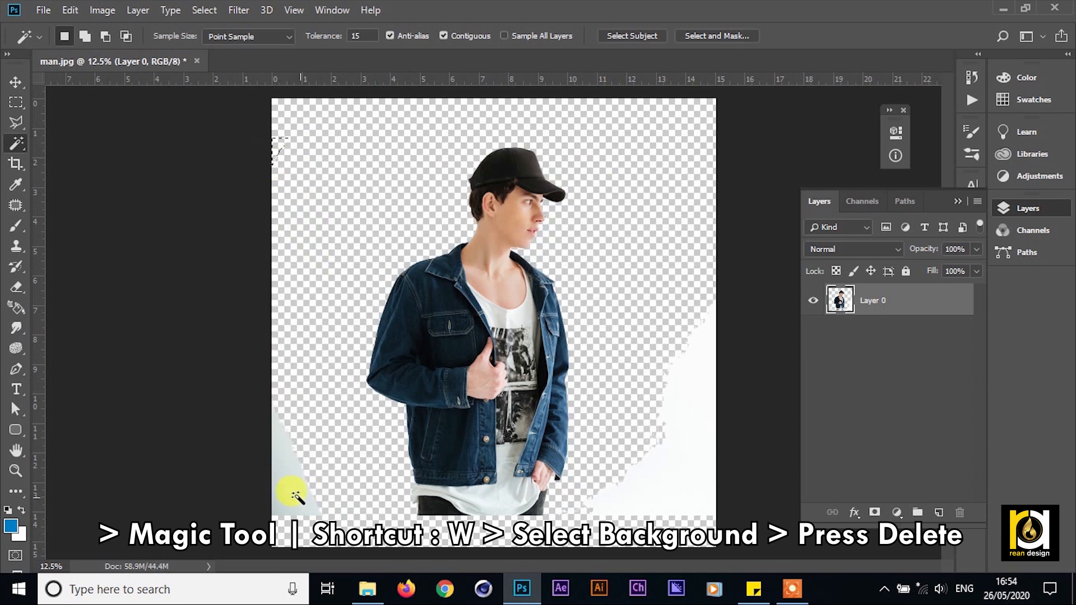
pyautogui.press('Delete')
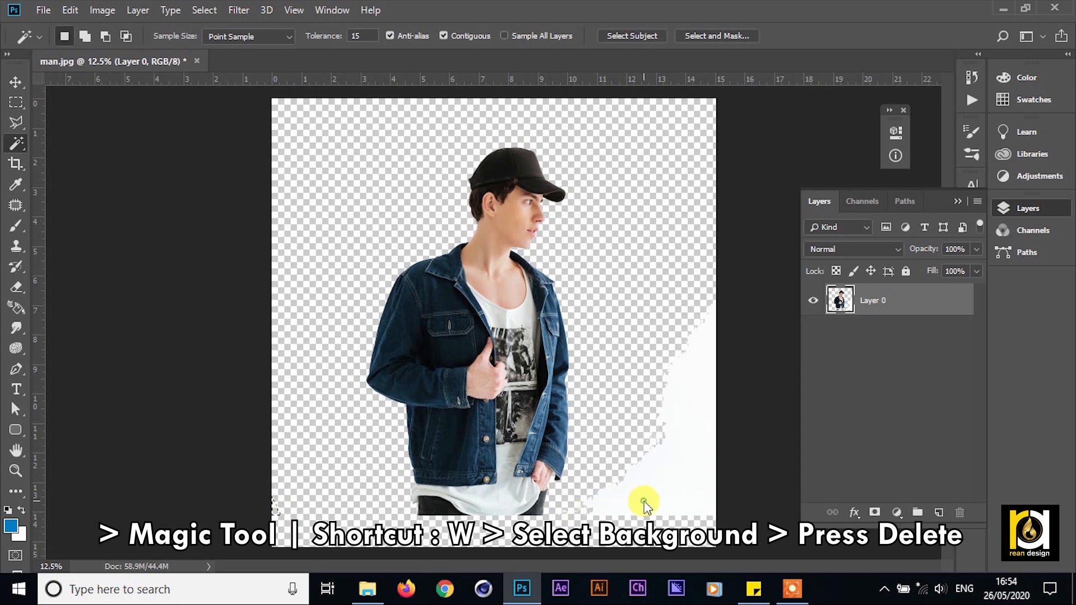
pyautogui.press('Delete')
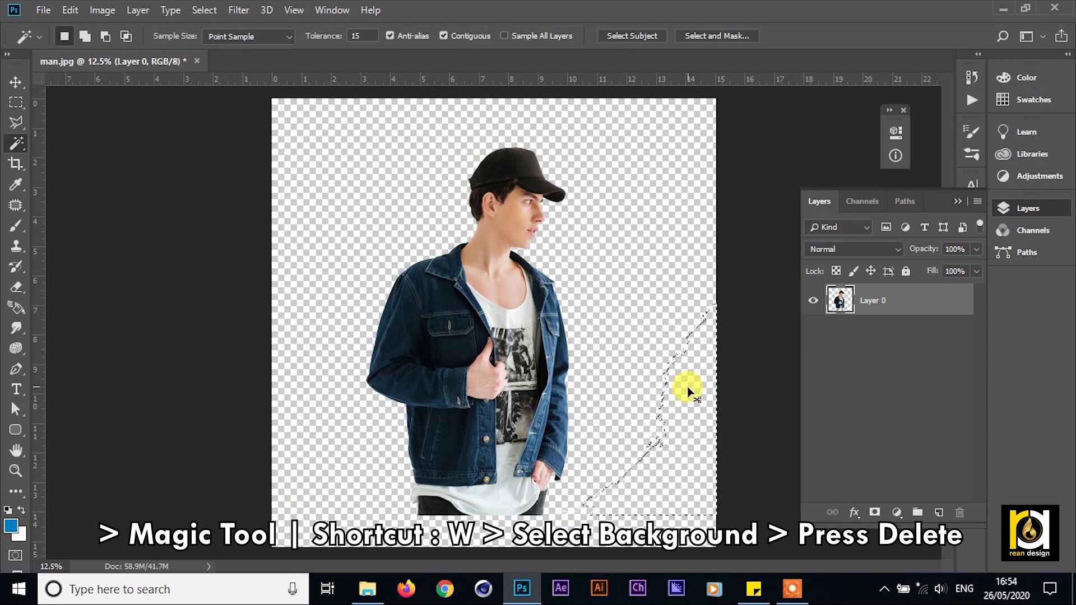
# Create a new layer beneath Layer 0 and fill it with blue as a background
pyautogui.click(13, 84)
pyautogui.click(968, 302)
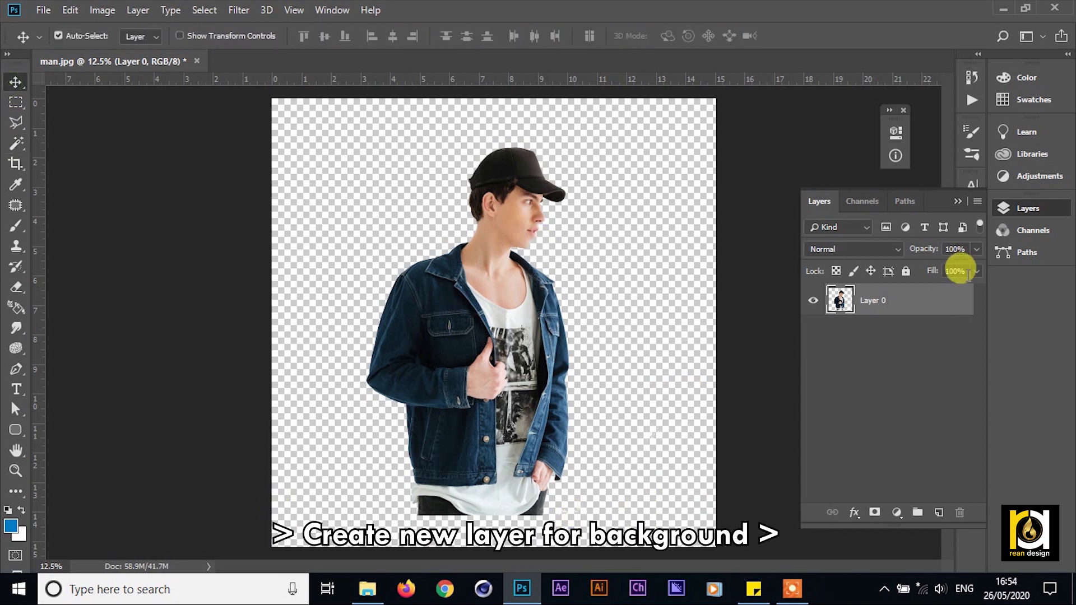
pyautogui.click(946, 514)
pyautogui.moveTo(918, 302); pyautogui.dragTo(920, 364)
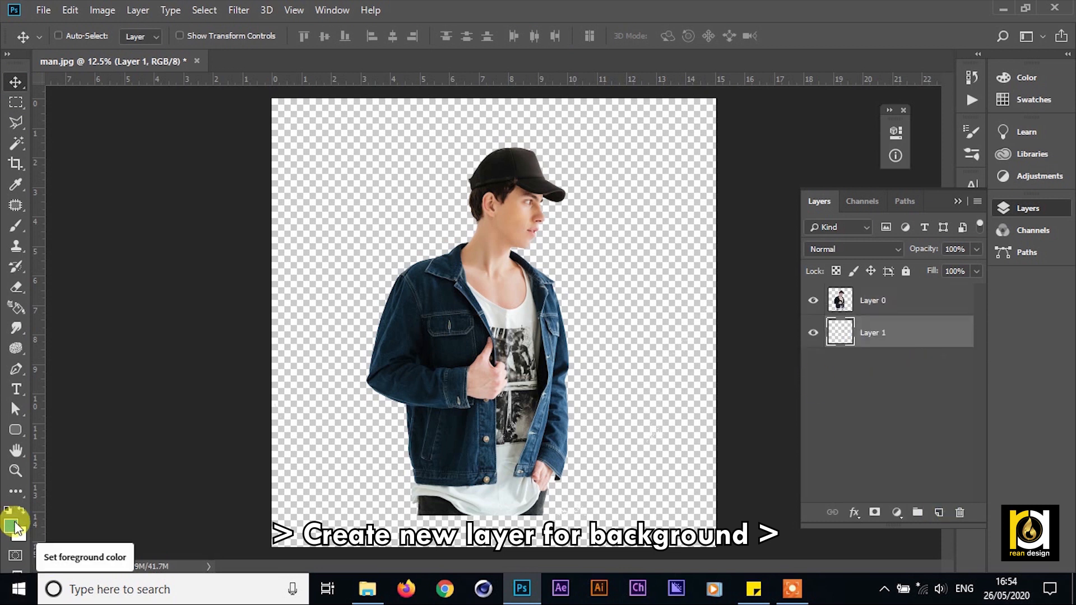
pyautogui.hotkey('ctrl', 'BackSpace')
pyautogui.hotkey('ctrl', 'BackSpace')
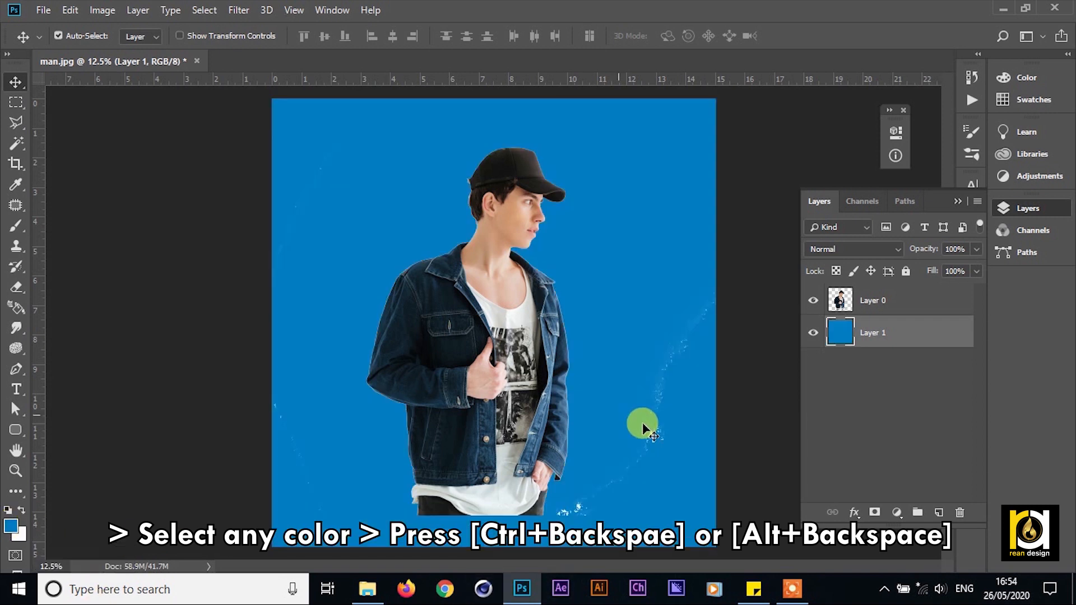
# Shift the man to the right and erase the leftover specks on his left with an enlarged Eraser brush
pyautogui.moveTo(523, 345)
pyautogui.mouseDown()
pyautogui.moveTo(513, 342)
pyautogui.moveTo(578, 347)
pyautogui.mouseUp()
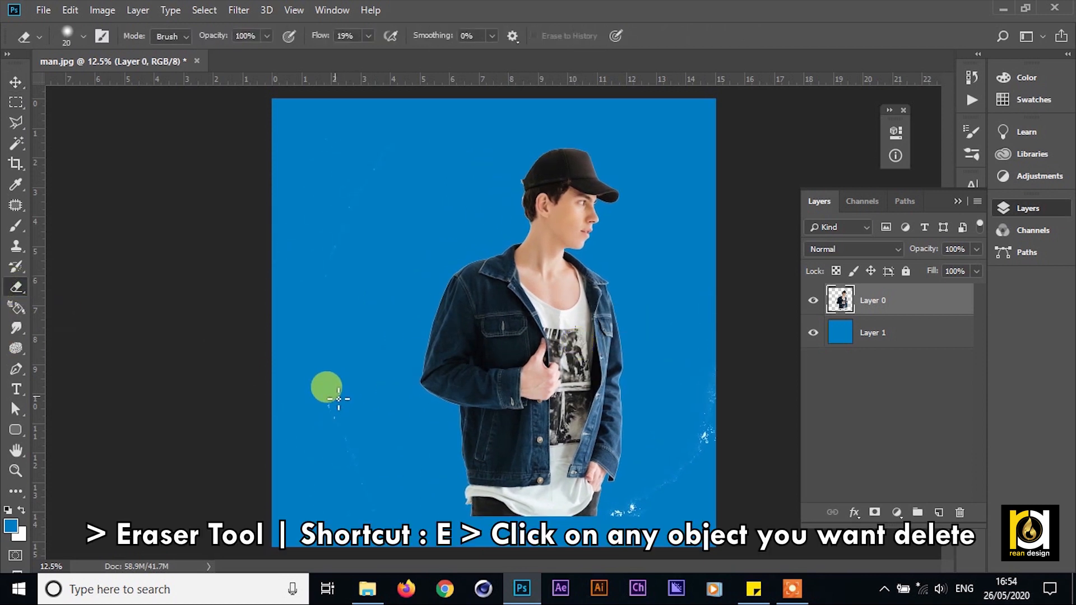
pyautogui.press(']')
pyautogui.press(']')
pyautogui.press(']')
pyautogui.press(']')
pyautogui.press(']')
pyautogui.press(']')
pyautogui.press(']')
pyautogui.press(']')
pyautogui.press(']')
pyautogui.press(']')
pyautogui.press(']')
pyautogui.press('[')
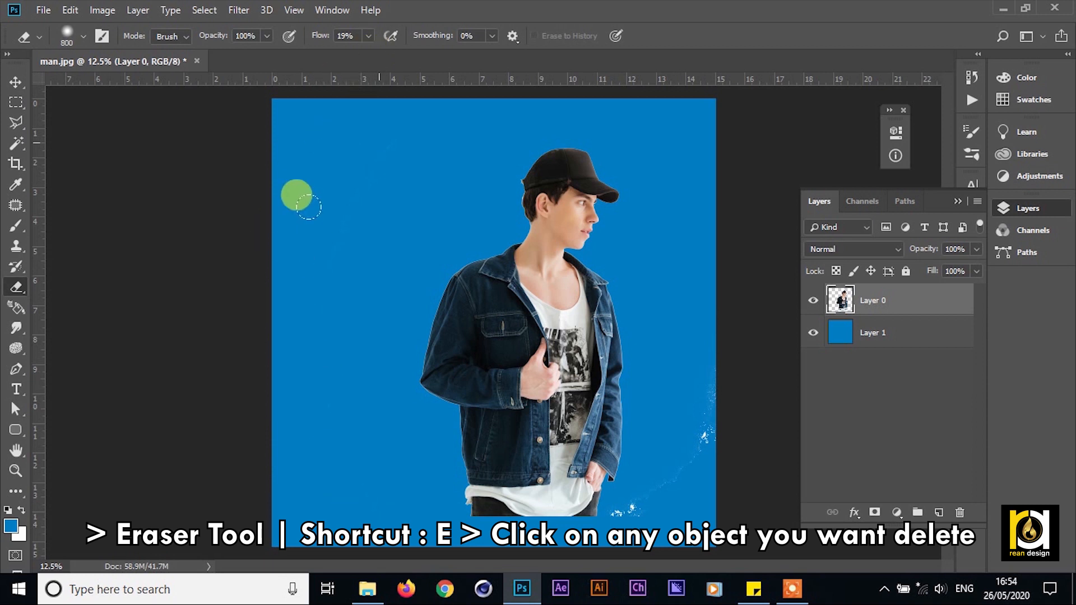
# Shift the man to the left and erase the white specks on his right, reducing the Eraser size to 400
pyautogui.click(16, 82)
pyautogui.moveTo(547, 269); pyautogui.dragTo(415, 262)
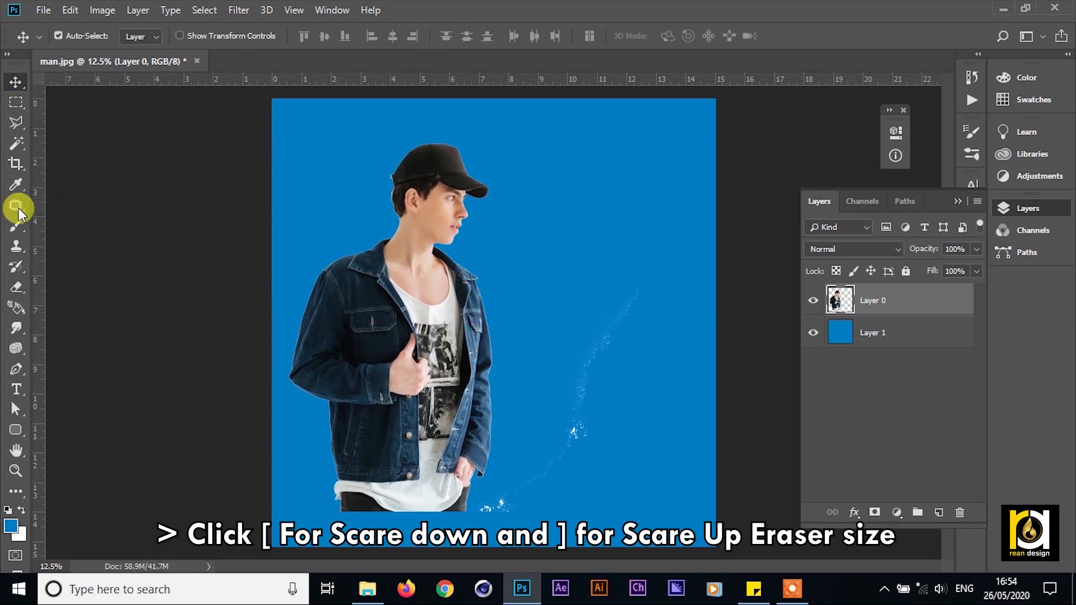
pyautogui.click(18, 286)
pyautogui.moveTo(552, 412)
pyautogui.mouseDown()
pyautogui.moveTo(563, 455)
pyautogui.moveTo(592, 422)
pyautogui.moveTo(600, 372)
pyautogui.mouseUp()
pyautogui.press('[')
pyautogui.press('[')
pyautogui.press('[')
pyautogui.press('[')
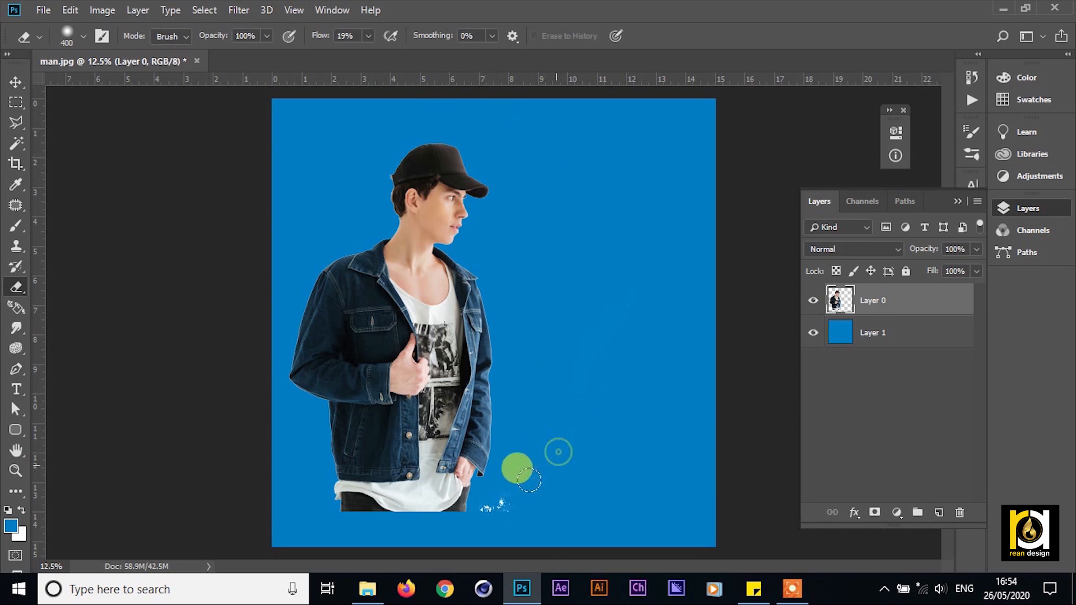
pyautogui.moveTo(484, 504)
pyautogui.mouseDown()
pyautogui.moveTo(517, 477)
pyautogui.moveTo(498, 496)
pyautogui.mouseUp()
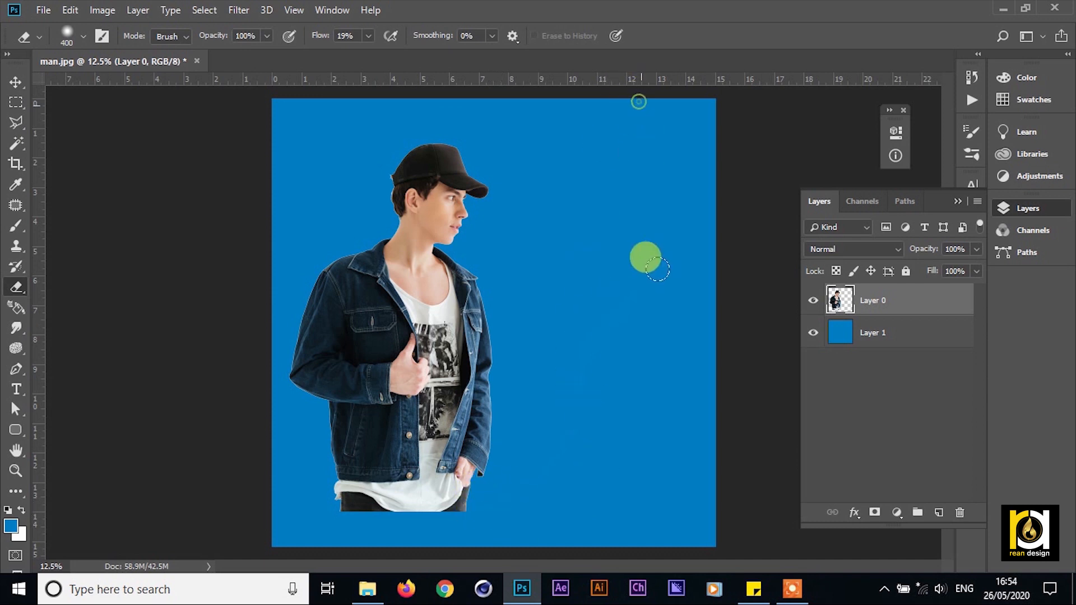
# Move the man back to the canvas centre and fill background Layer 1 with white
pyautogui.click(16, 82)
pyautogui.moveTo(402, 274)
pyautogui.mouseDown()
pyautogui.moveTo(468, 276)
pyautogui.moveTo(494, 297)
pyautogui.mouseUp()
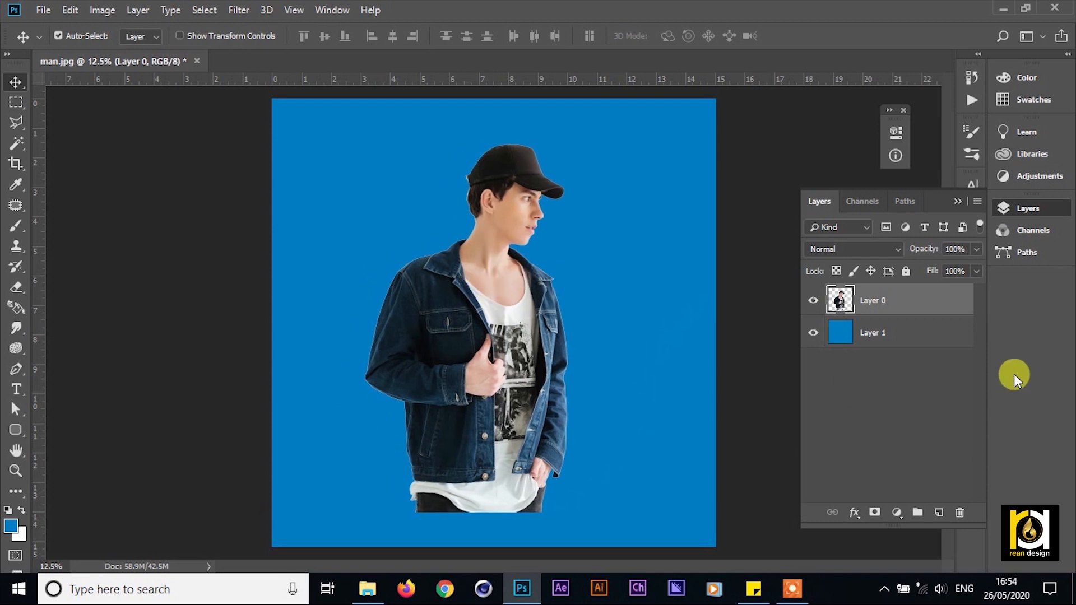
pyautogui.click(867, 334)
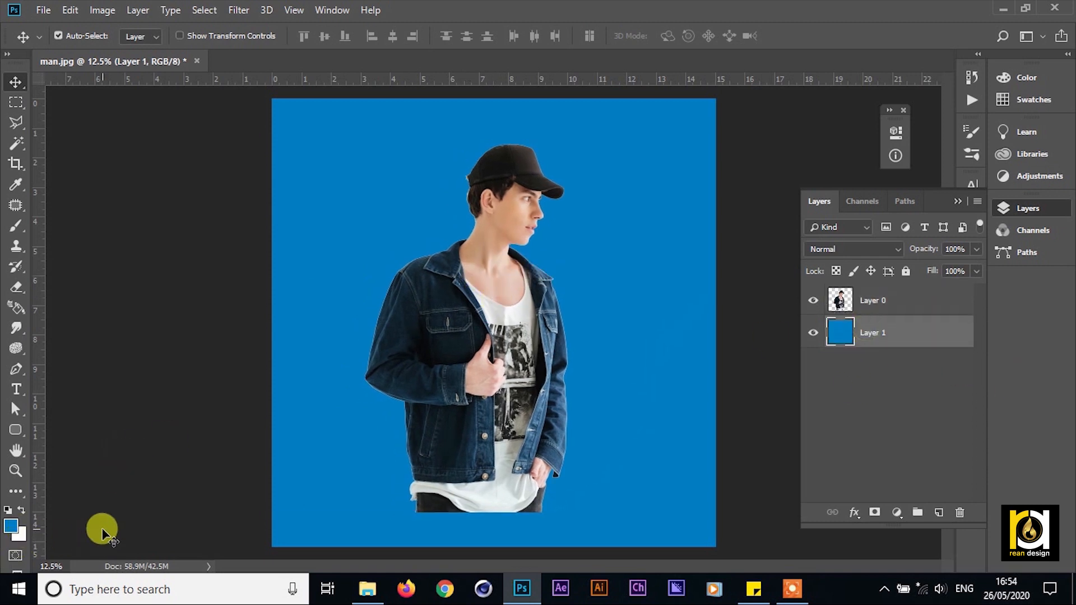
pyautogui.hotkey('ctrl', 'BackSpace')
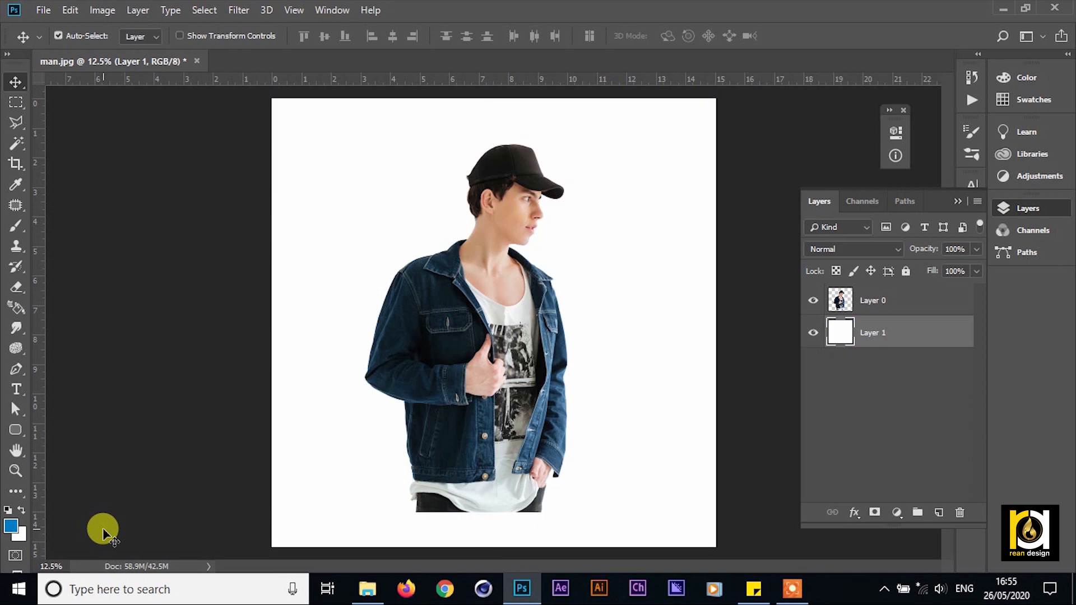
pyautogui.moveTo(476, 336); pyautogui.dragTo(478, 333)
# Open the paint image from File Explorer in Photoshop and copy its entire content into the man.jpg document
pyautogui.click(368, 587)
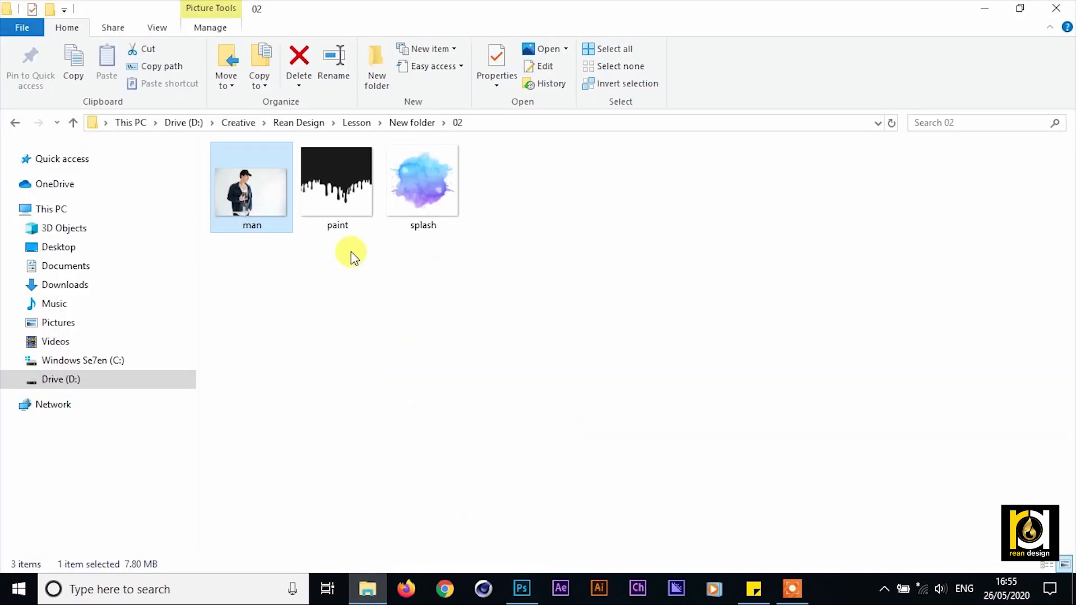
pyautogui.rightClick(337, 179)
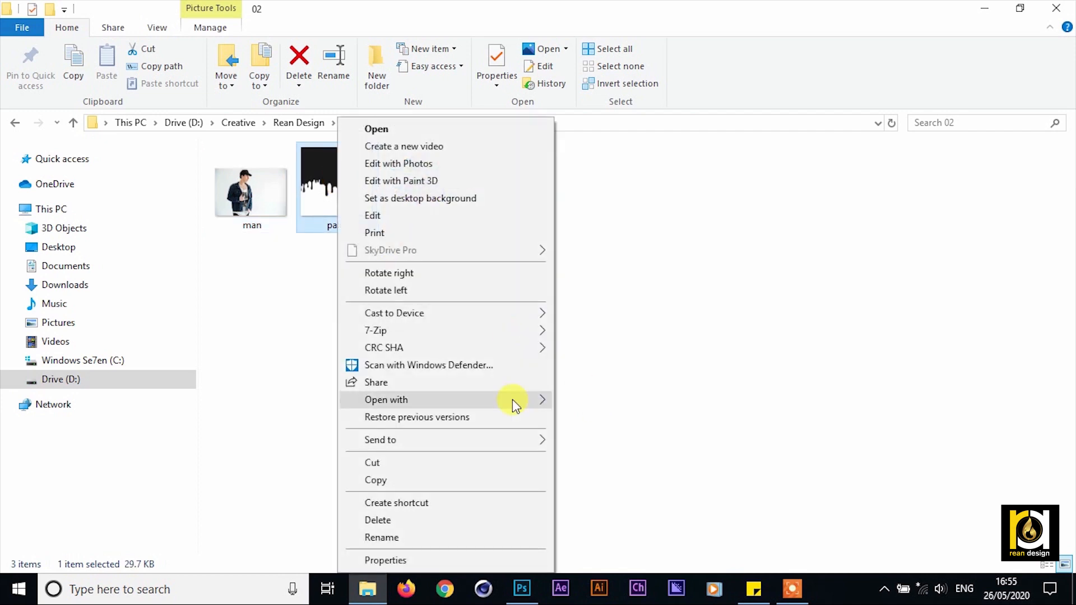
pyautogui.moveTo(512, 399)
pyautogui.click(636, 418)
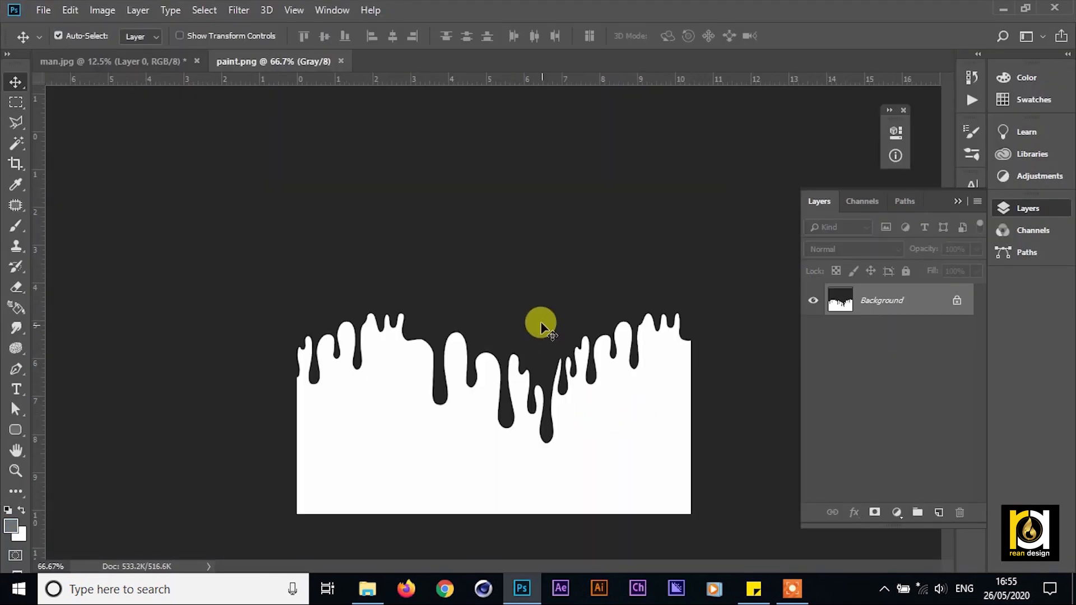
pyautogui.hotkey('ctrl', 'a')
pyautogui.click(144, 63)
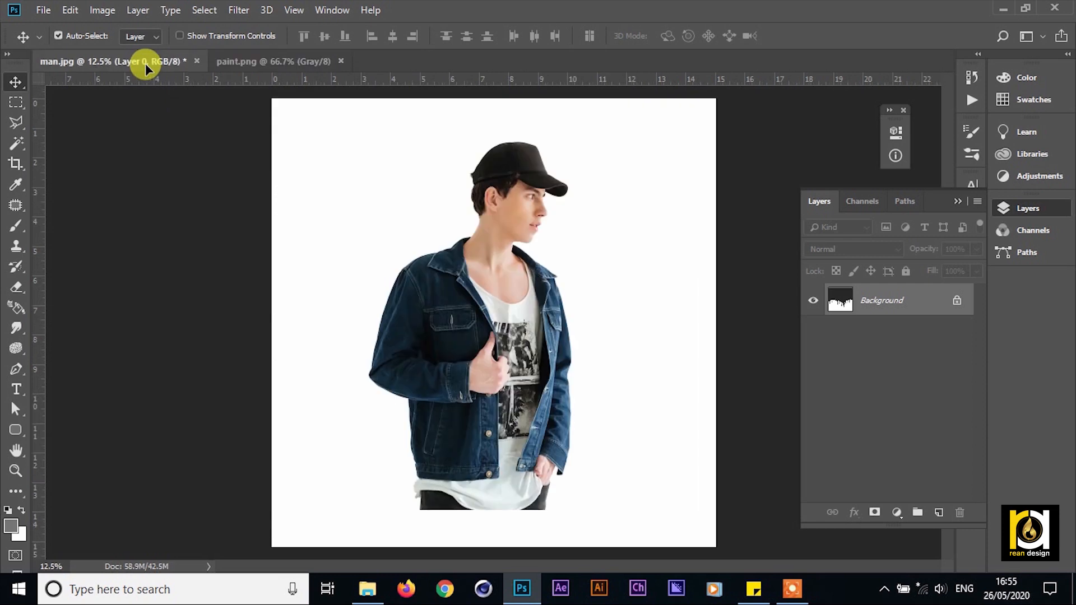
pyautogui.hotkey('ctrl', 'v')
# Enlarge the pasted paint-drip image to about three times its size and position it over the man's lower torso
pyautogui.moveTo(471, 308); pyautogui.dragTo(431, 342)
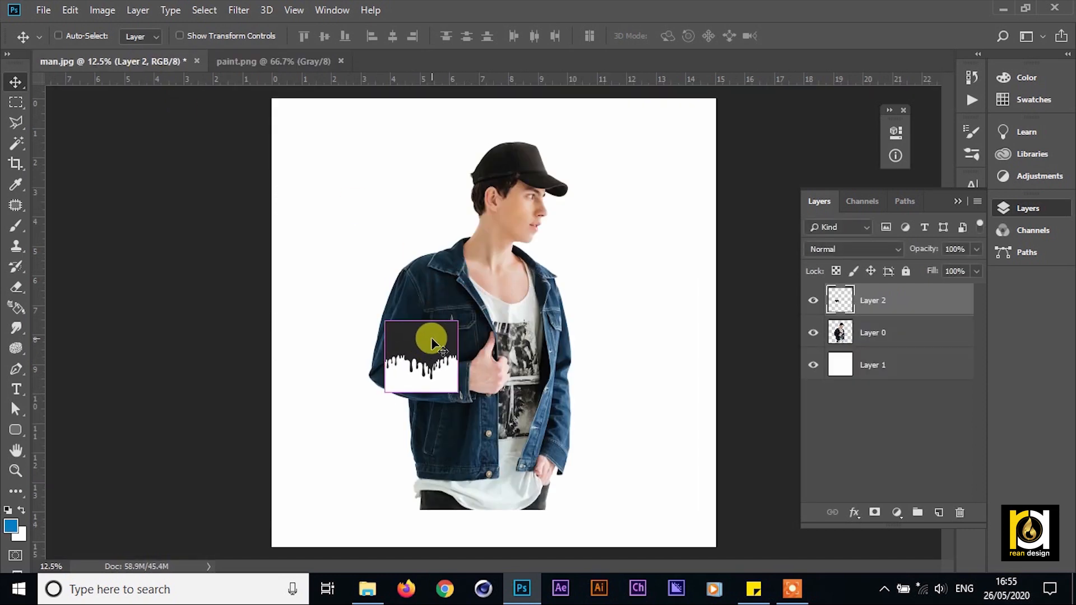
pyautogui.hotkey('ctrl', 't')
pyautogui.moveTo(458, 391); pyautogui.dragTo(612, 509)
pyautogui.moveTo(551, 358); pyautogui.dragTo(513, 348)
pyautogui.press('Return')
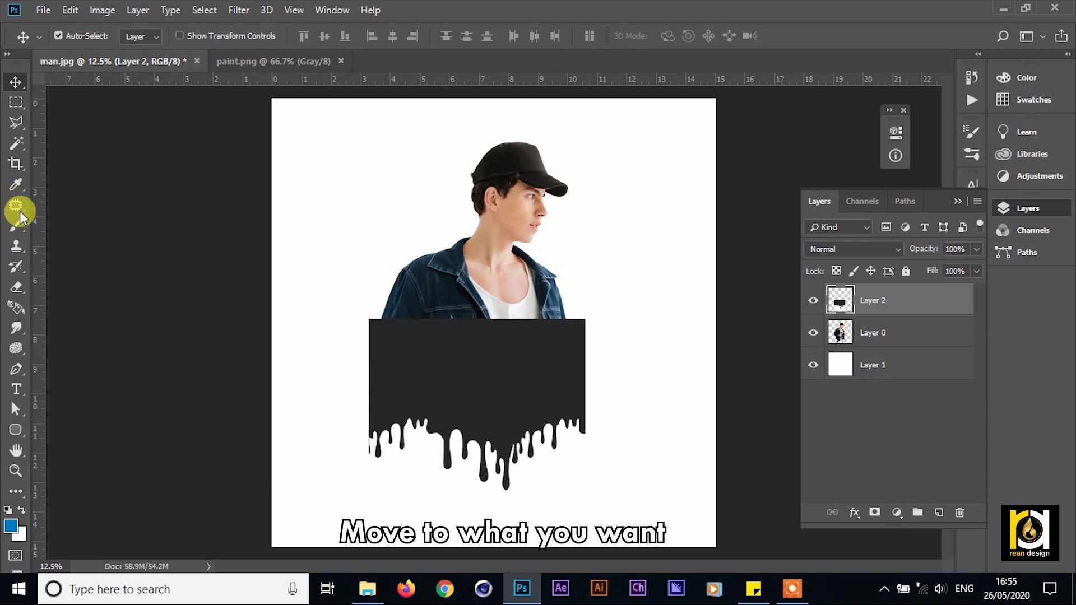
# Delete the black area of the paint layer with the Magic Wand and shift the white drip shape slightly up and right
pyautogui.click(19, 149)
pyautogui.click(516, 405)
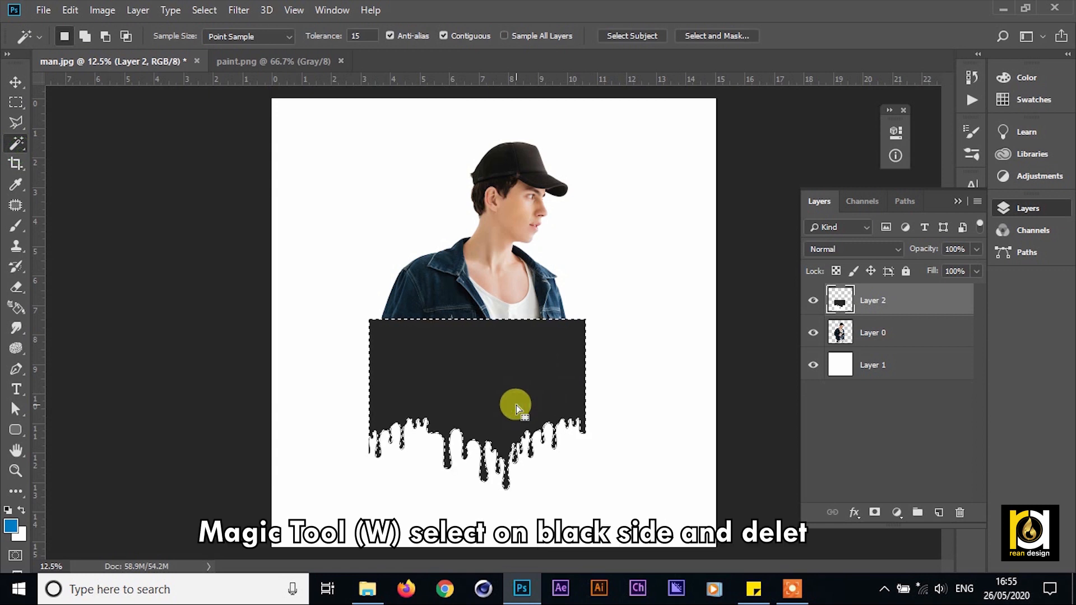
pyautogui.press('Delete')
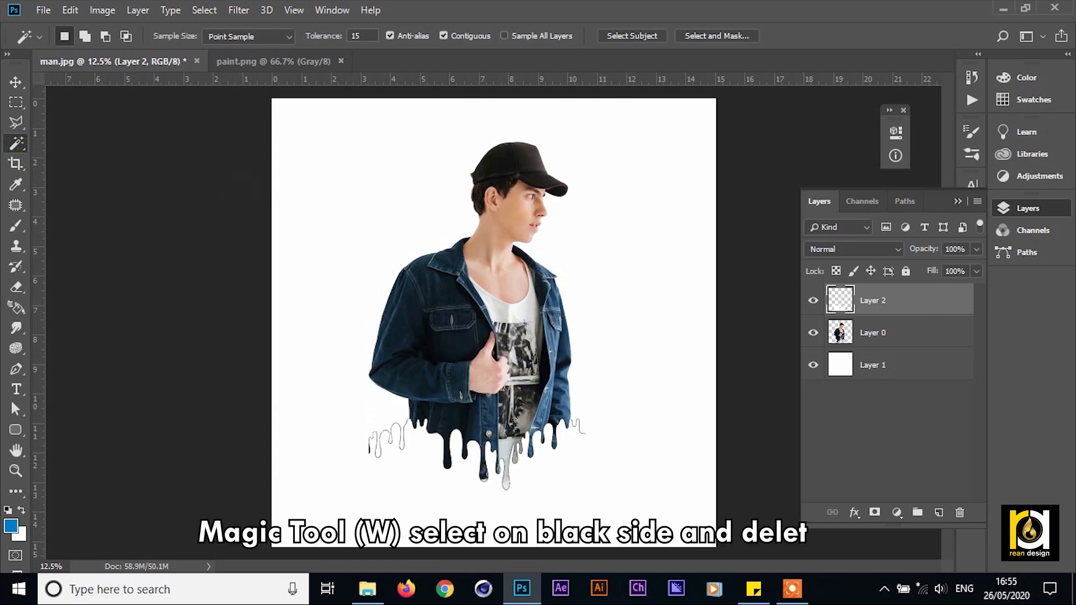
pyautogui.press('v')
pyautogui.moveTo(451, 480)
pyautogui.mouseDown()
pyautogui.moveTo(461, 466)
pyautogui.moveTo(473, 499)
pyautogui.moveTo(452, 466)
pyautogui.moveTo(466, 466)
pyautogui.mouseUp()
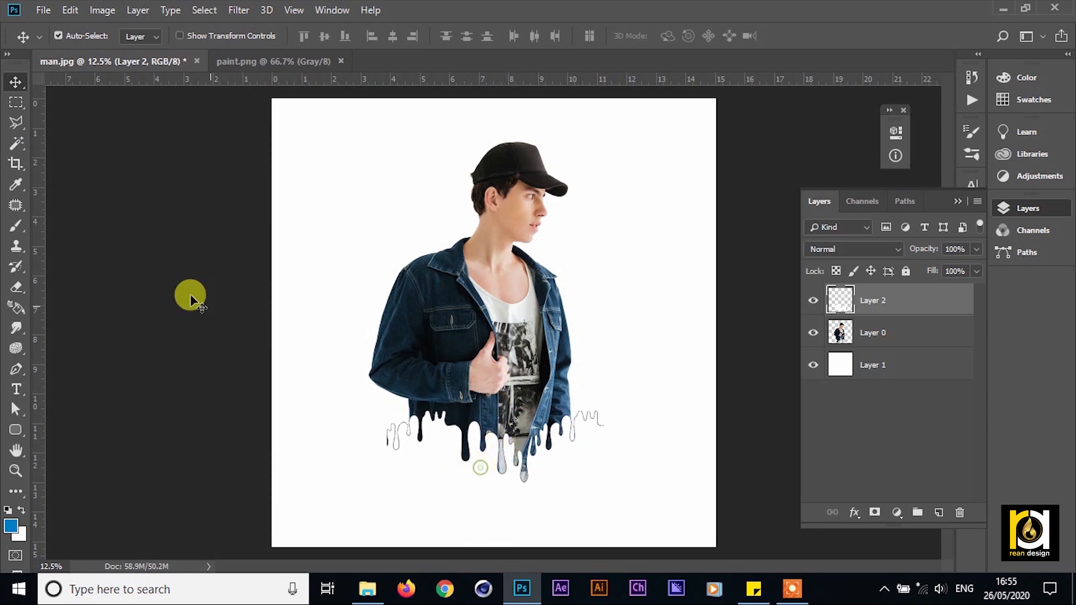
# Load Layer 2's drip shape as a selection, hide Layer 2, and delete the selected area from the man on Layer 0
pyautogui.click(811, 302)
pyautogui.click(813, 303)
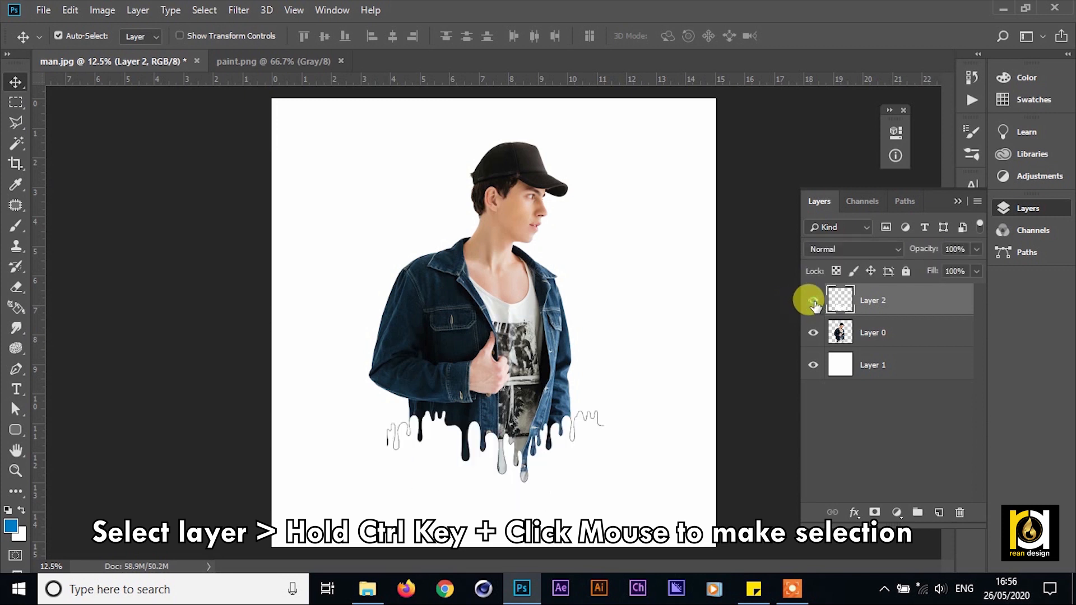
pyautogui.keyDown('ctrl'); pyautogui.click(843, 301); pyautogui.keyUp('ctrl')
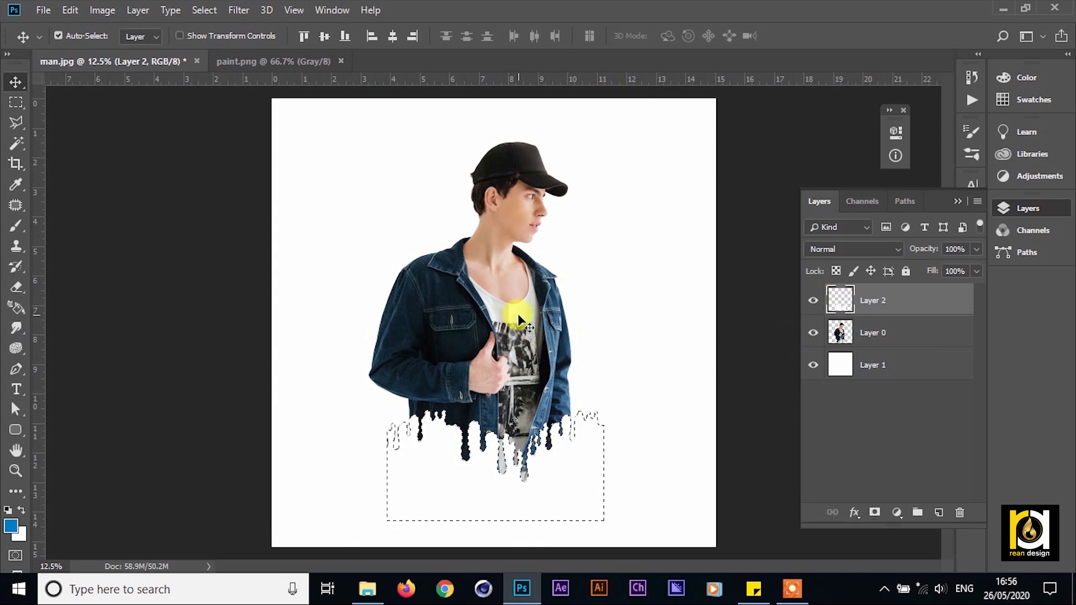
pyautogui.click(839, 331)
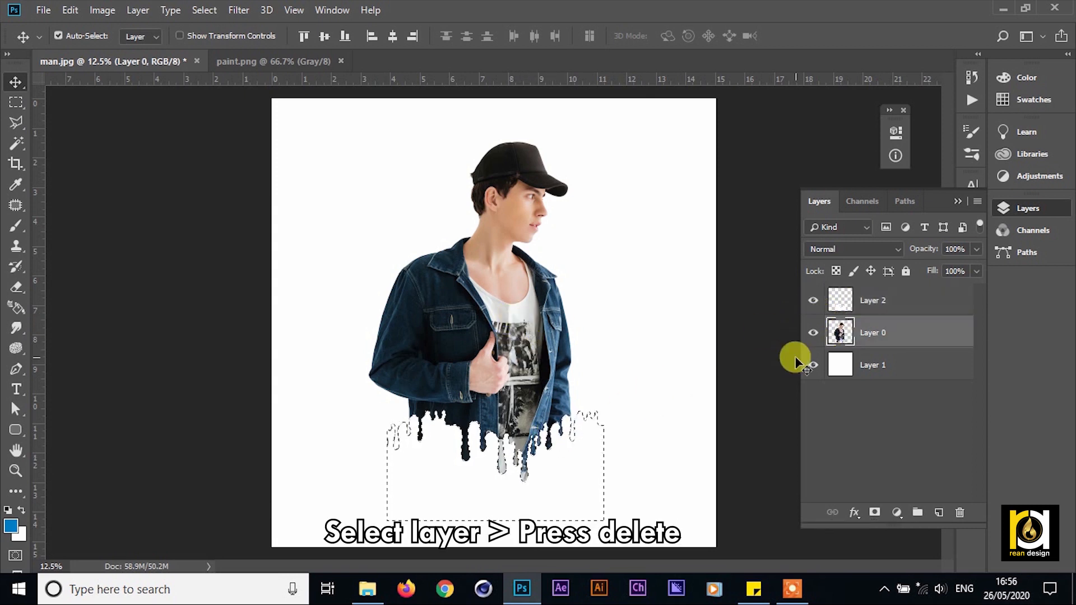
pyautogui.click(812, 300)
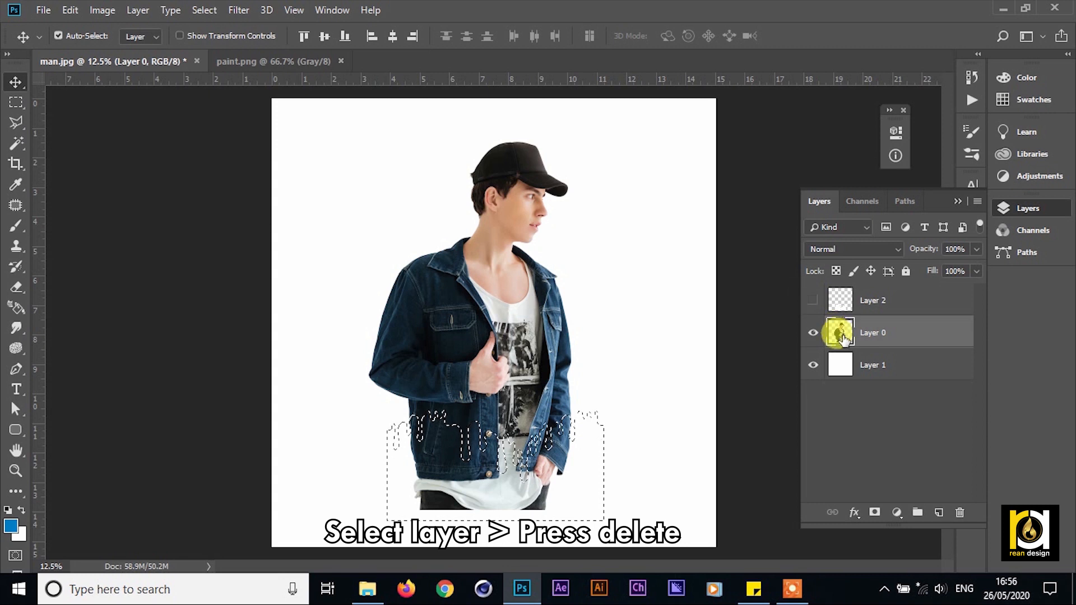
pyautogui.press('Delete')
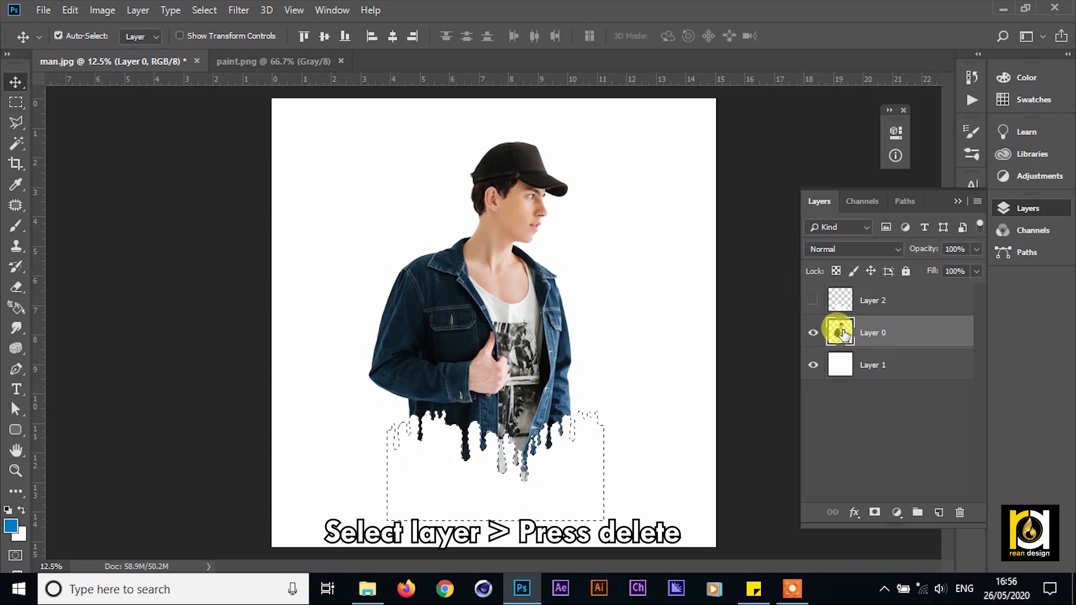
# Deselect the drip area, delete the no longer needed Layer 2, and shift the man slightly down on the canvas
pyautogui.hotkey('ctrl', 'd')
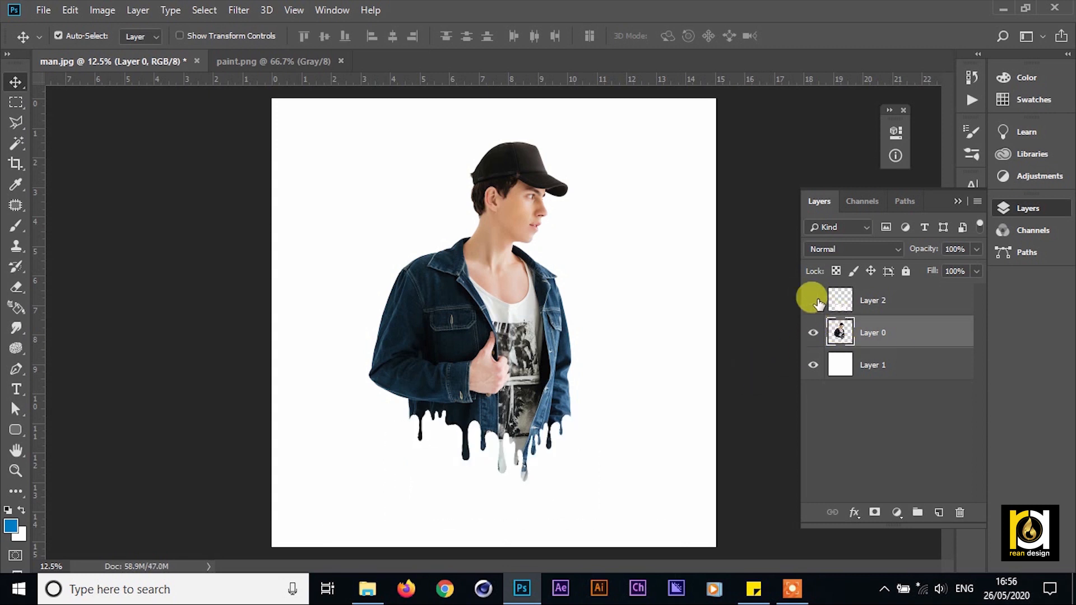
pyautogui.moveTo(602, 425); pyautogui.dragTo(533, 304)
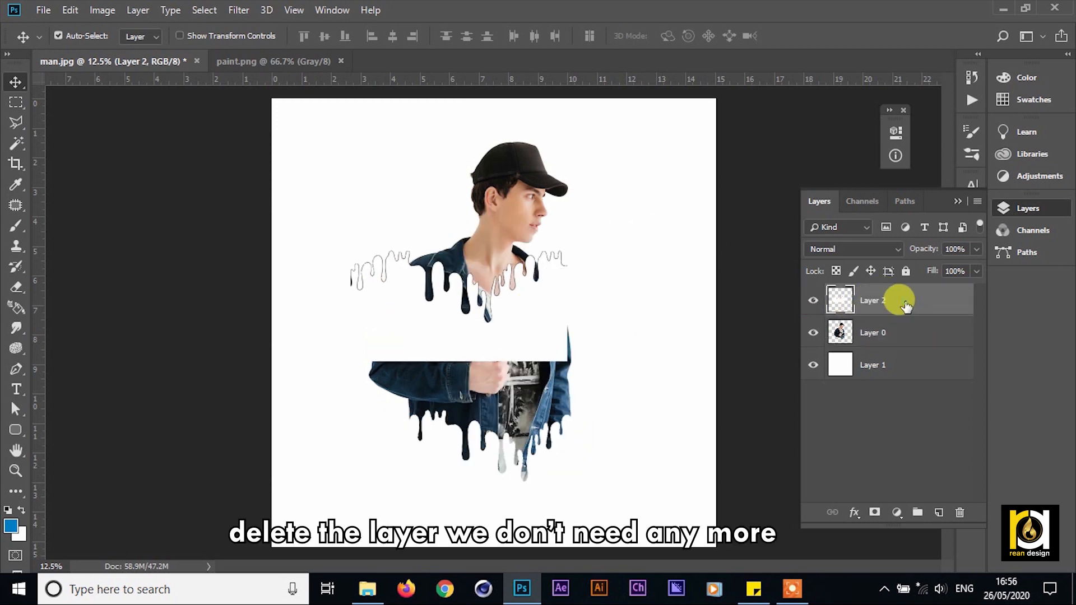
pyautogui.press('Delete')
pyautogui.moveTo(471, 338); pyautogui.dragTo(468, 361)
# Open the splash image from File Explorer in Photoshop and bring it into man.jpg over the man's face
pyautogui.click(365, 587)
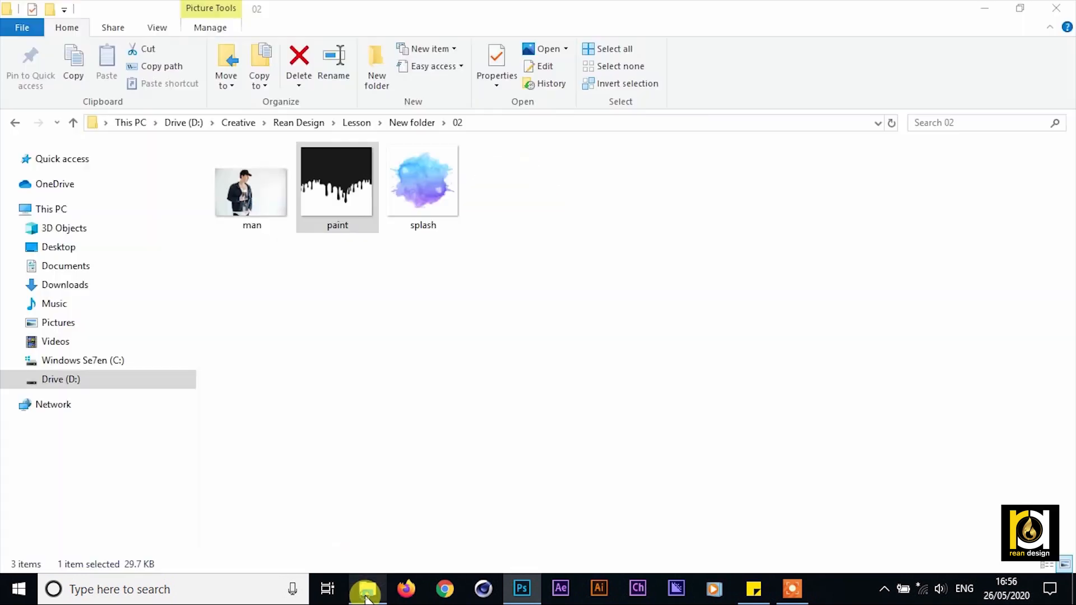
pyautogui.click(413, 205)
pyautogui.rightClick(414, 205)
pyautogui.moveTo(615, 404)
pyautogui.click(661, 418)
pyautogui.moveTo(570, 276); pyautogui.dragTo(283, 157)
pyautogui.moveTo(506, 237); pyautogui.dragTo(506, 237)
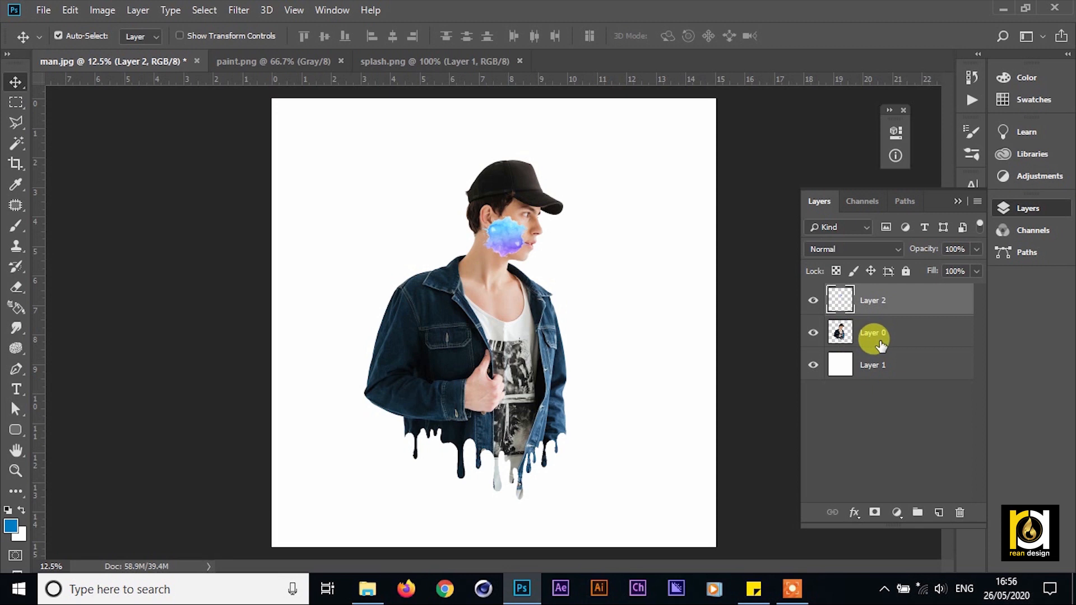
# Enlarge the watercolor splash to several times its size and center it over the man's head and upper body
pyautogui.hotkey('ctrl', 't')
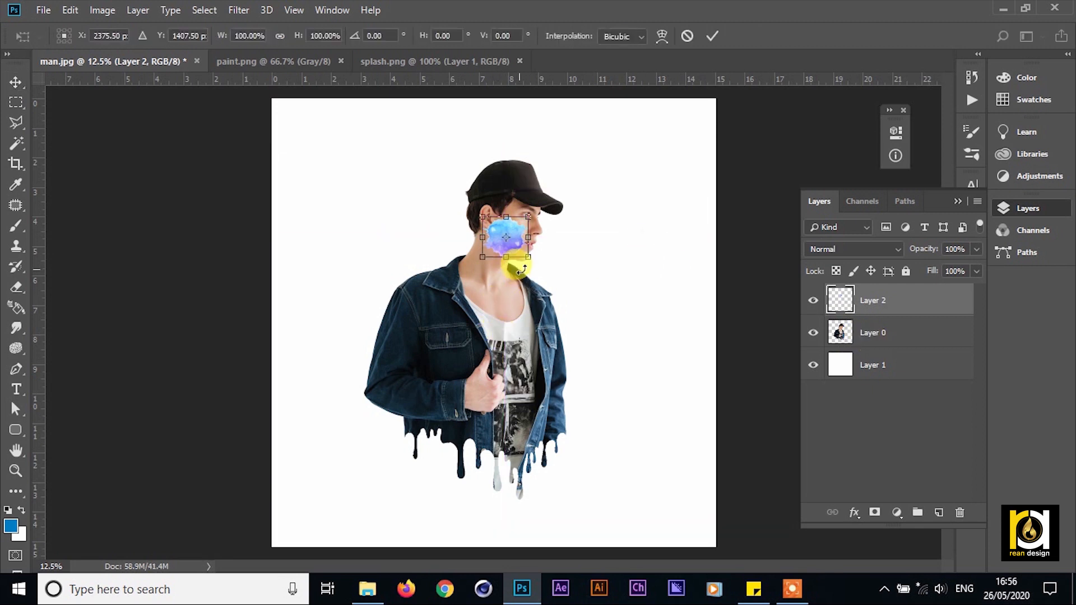
pyautogui.moveTo(528, 256); pyautogui.dragTo(643, 339)
pyautogui.moveTo(533, 247); pyautogui.dragTo(526, 273)
pyautogui.moveTo(643, 357); pyautogui.dragTo(568, 241)
pyautogui.press('Return')
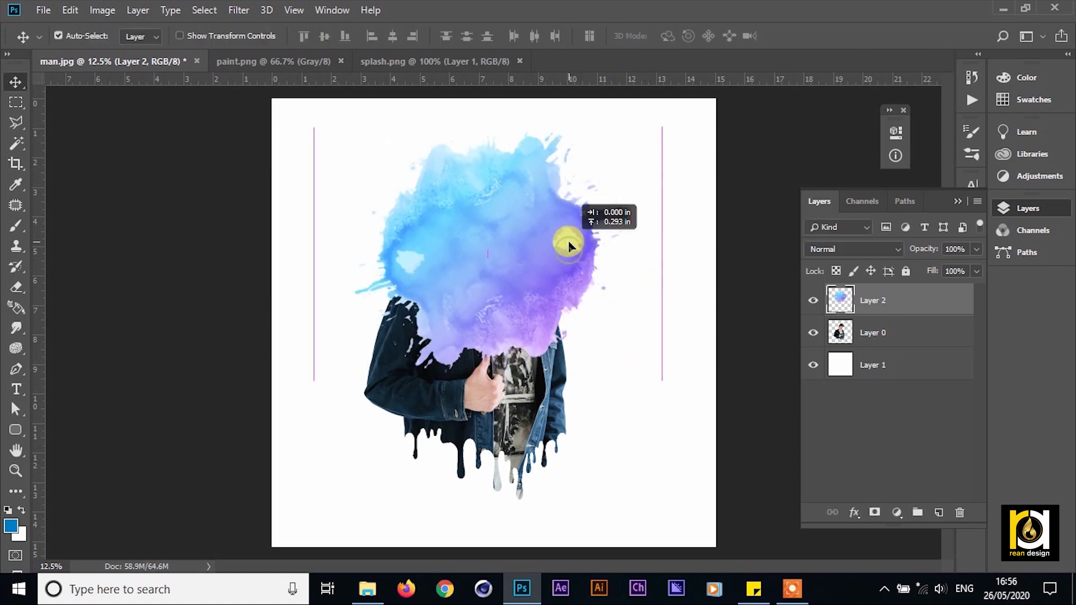
# Move the splash layer below Layer 0, shift it slightly up behind the man's head, and enlarge it a little more
pyautogui.moveTo(889, 301); pyautogui.dragTo(893, 347)
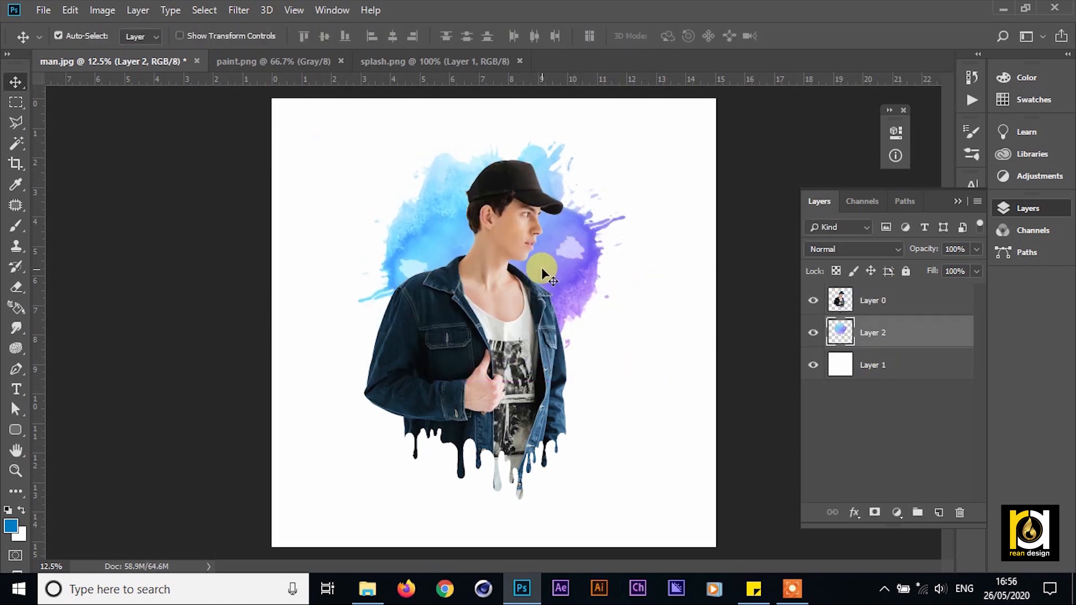
pyautogui.moveTo(565, 255); pyautogui.dragTo(560, 244)
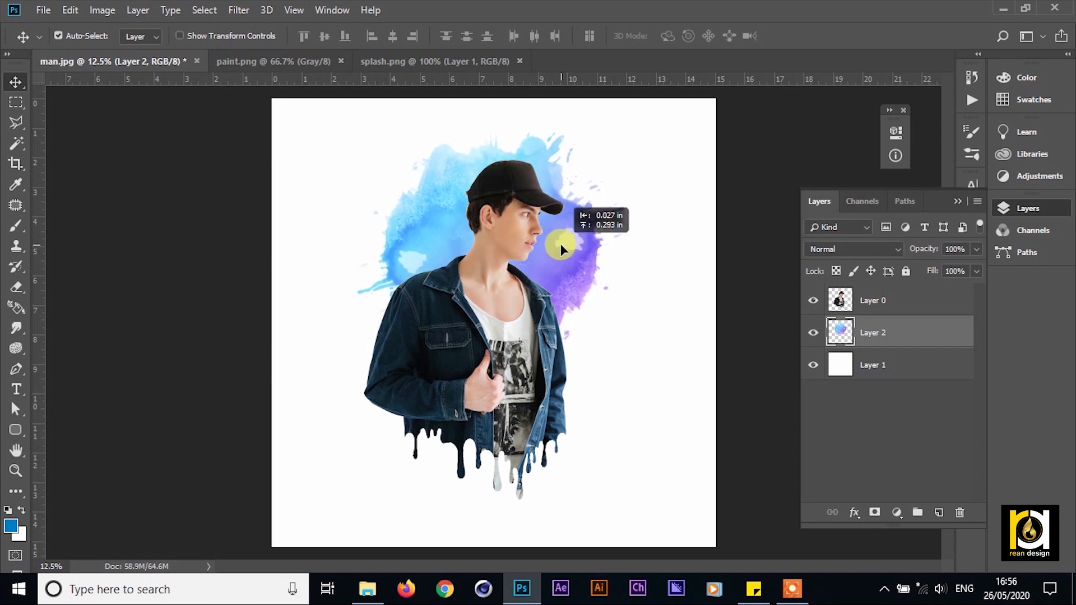
pyautogui.hotkey('ctrl', 't')
pyautogui.moveTo(664, 373); pyautogui.dragTo(676, 381)
pyautogui.press('Return')
# Adjust the midtone color levels of the splash layer with Color Balance
pyautogui.hotkey('ctrl', 'b')
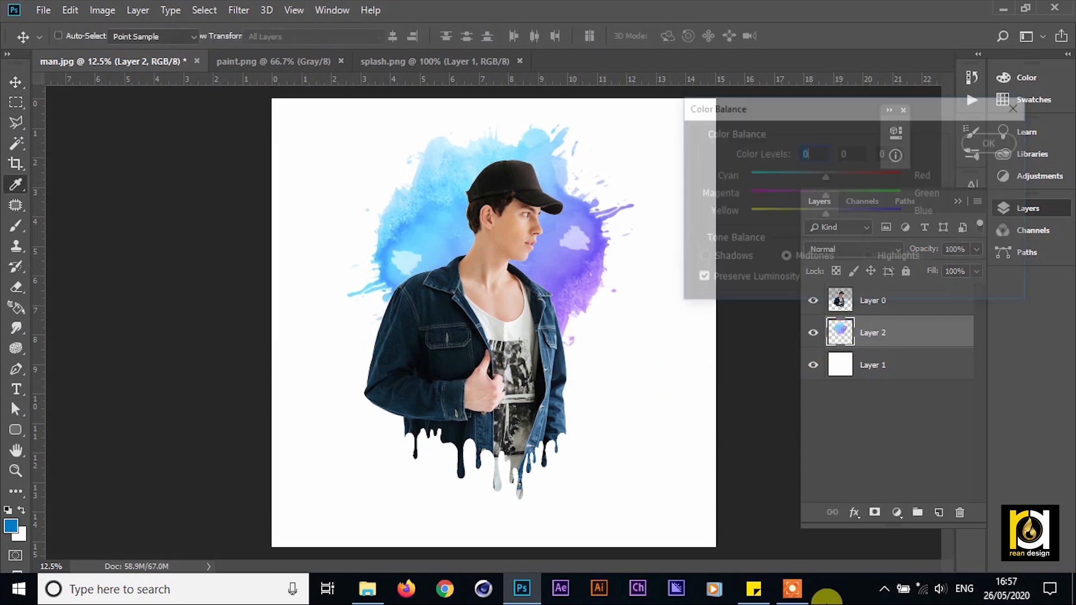
pyautogui.moveTo(824, 215); pyautogui.dragTo(763, 185)
pyautogui.moveTo(847, 195); pyautogui.dragTo(889, 196)
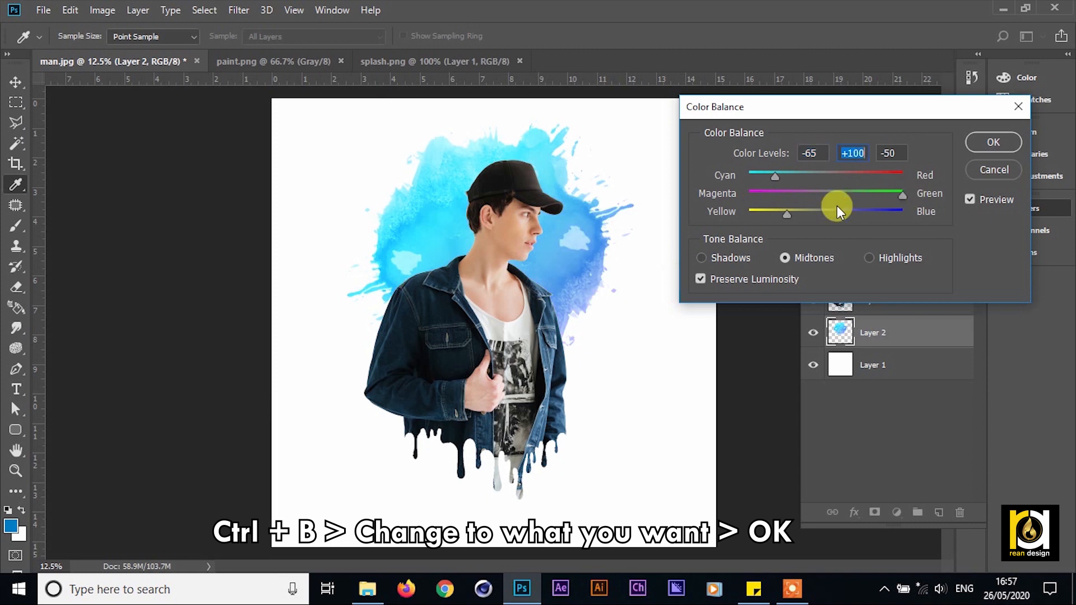
pyautogui.moveTo(751, 213); pyautogui.dragTo(749, 213)
pyautogui.moveTo(776, 172); pyautogui.dragTo(801, 213)
# Set the splash's shadow color levels to -59, +39 and 0 and apply the color balance
pyautogui.click(702, 258)
pyautogui.moveTo(828, 179)
pyautogui.mouseDown()
pyautogui.moveTo(757, 179)
pyautogui.moveTo(780, 173)
pyautogui.moveTo(819, 197)
pyautogui.mouseUp()
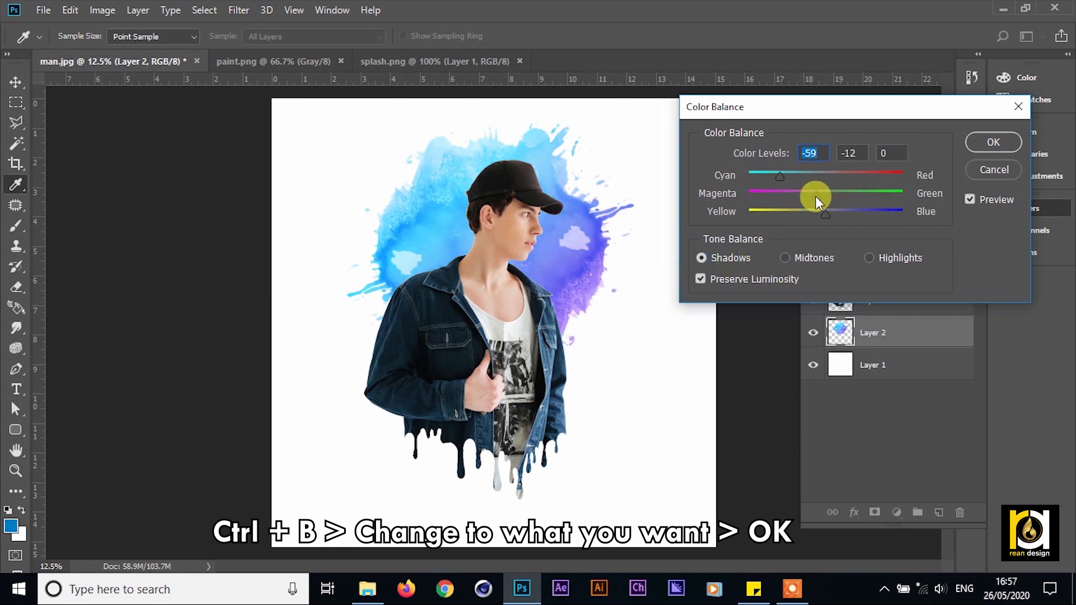
pyautogui.click(856, 196)
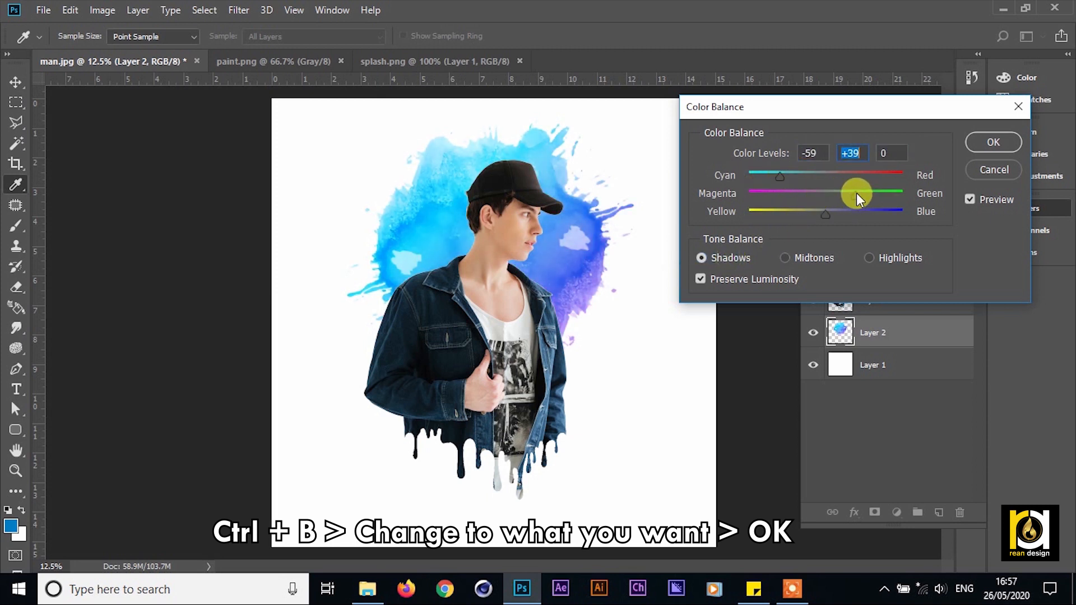
pyautogui.click(978, 147)
# Add a Stroke effect to the man on Layer 0 with Outside position and a size of 18 px
pyautogui.click(512, 314)
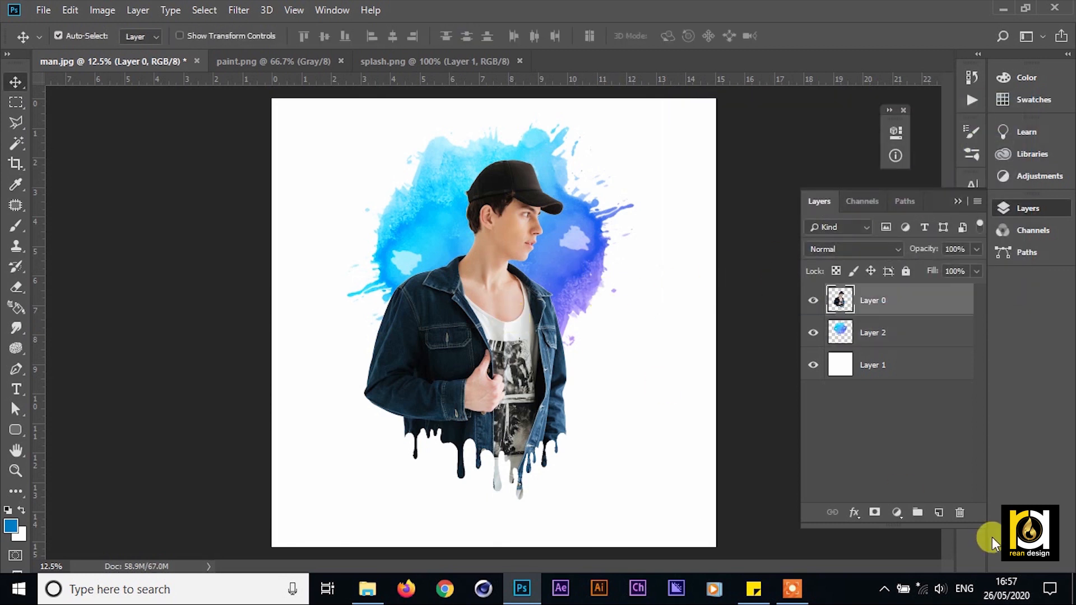
pyautogui.click(855, 512)
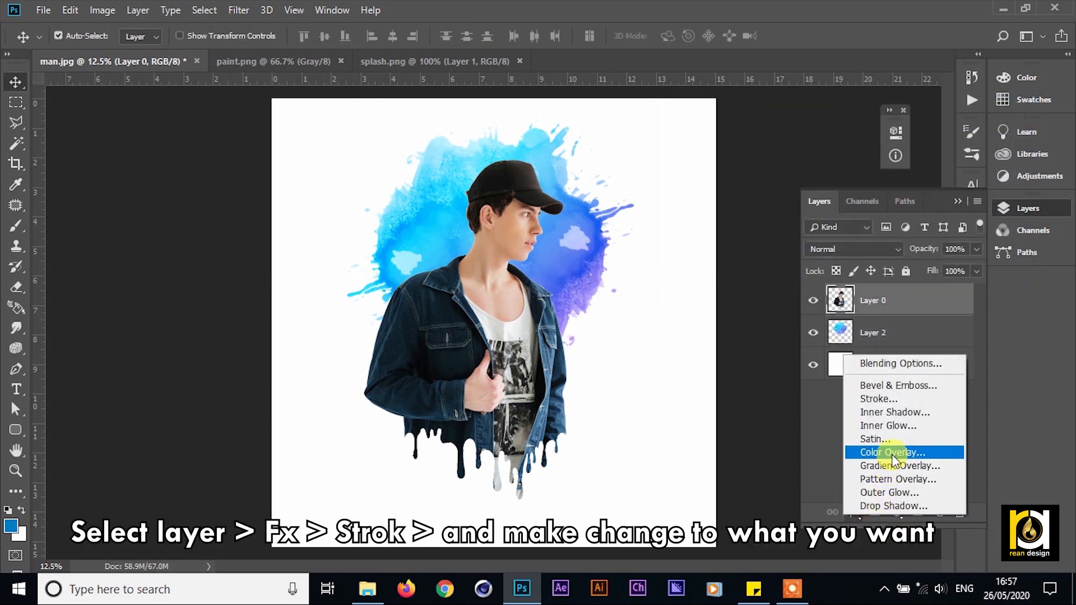
pyautogui.click(878, 400)
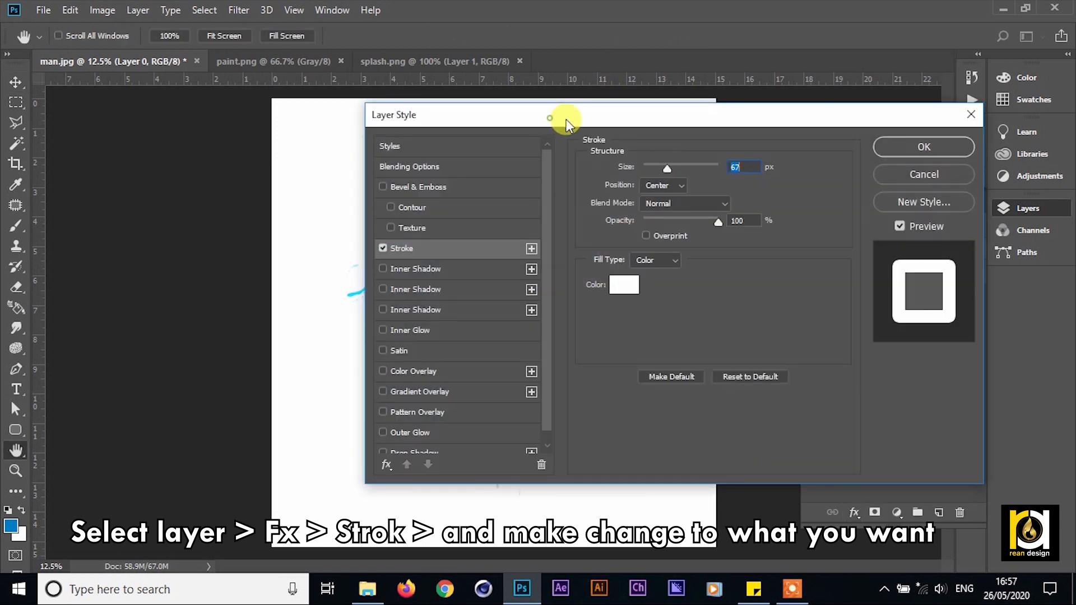
pyautogui.moveTo(567, 122)
pyautogui.mouseDown()
pyautogui.moveTo(904, 94)
pyautogui.moveTo(855, 97)
pyautogui.mouseUp()
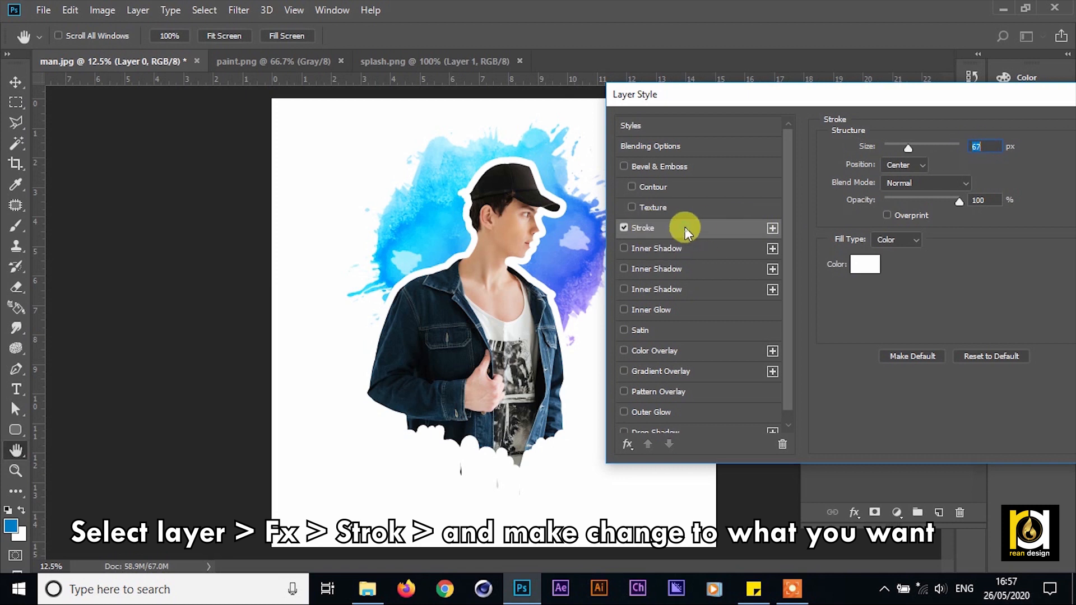
pyautogui.click(919, 164)
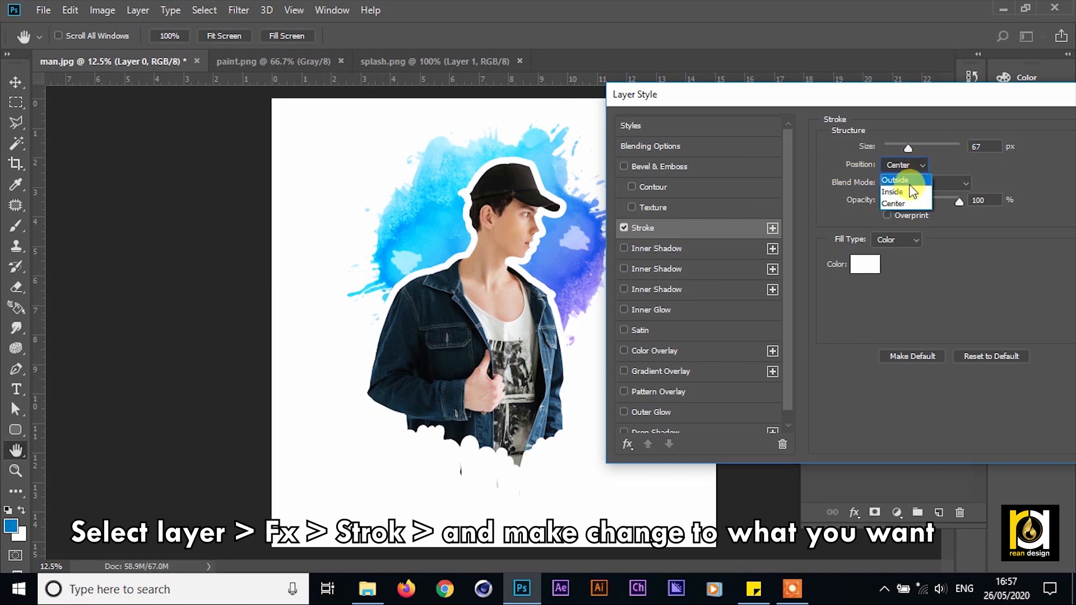
pyautogui.click(897, 180)
pyautogui.moveTo(923, 146); pyautogui.dragTo(892, 147)
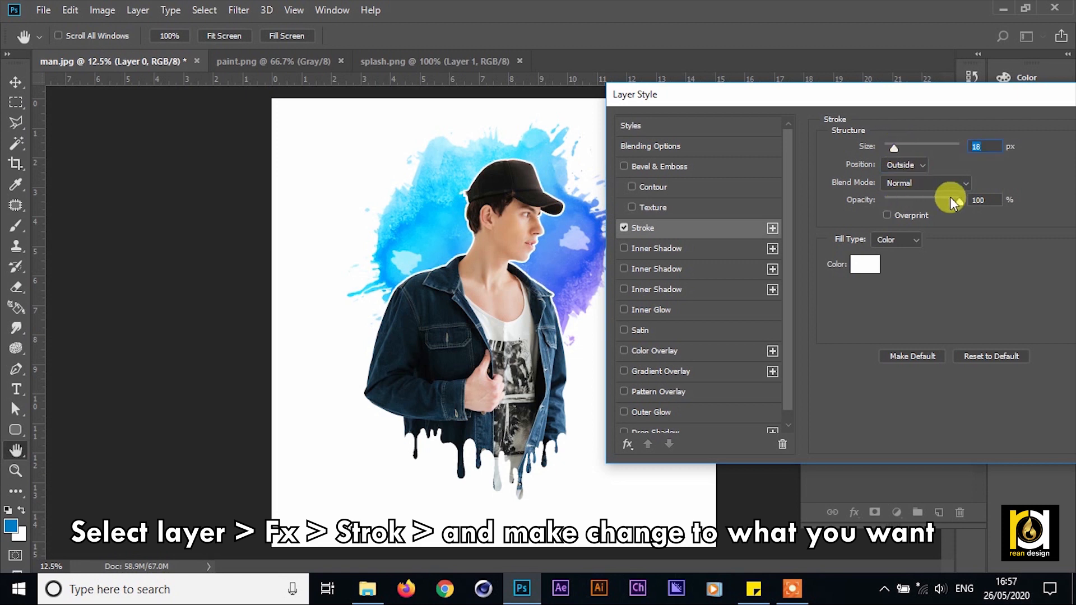
# Set the stroke's size to 21 px and its opacity to 88%
pyautogui.moveTo(958, 200)
pyautogui.mouseDown()
pyautogui.moveTo(891, 197)
pyautogui.moveTo(913, 197)
pyautogui.moveTo(888, 182)
pyautogui.mouseUp()
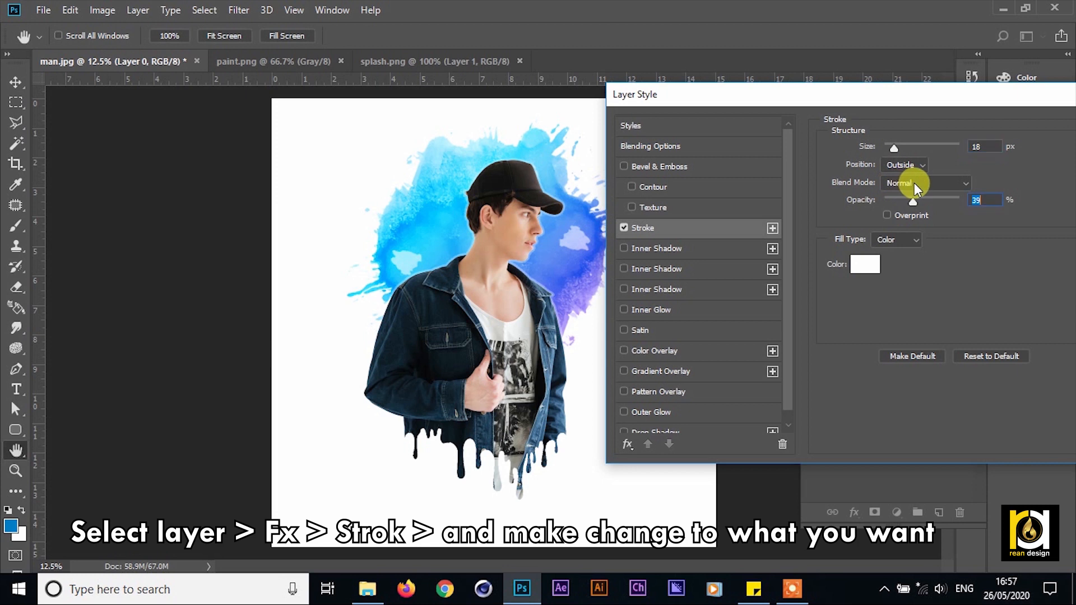
pyautogui.moveTo(896, 148)
pyautogui.mouseDown()
pyautogui.moveTo(906, 146)
pyautogui.moveTo(886, 147)
pyautogui.moveTo(895, 146)
pyautogui.mouseUp()
pyautogui.moveTo(913, 200); pyautogui.dragTo(947, 203)
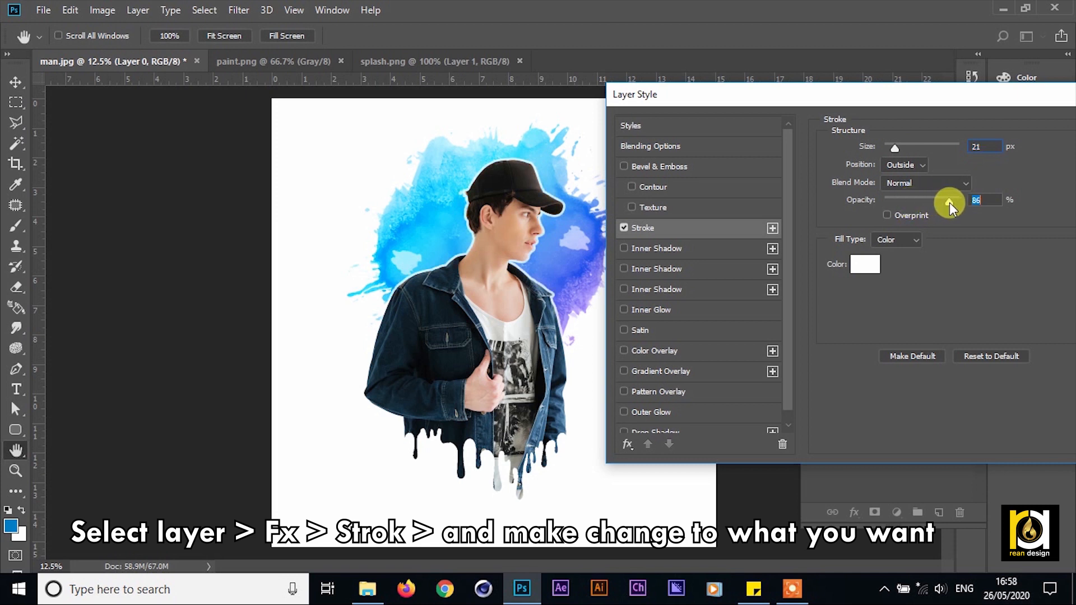
# Change the stroke color to the light blue 62d7fd sampled from the top of the splash and apply the layer style
pyautogui.click(864, 264)
pyautogui.click(562, 273)
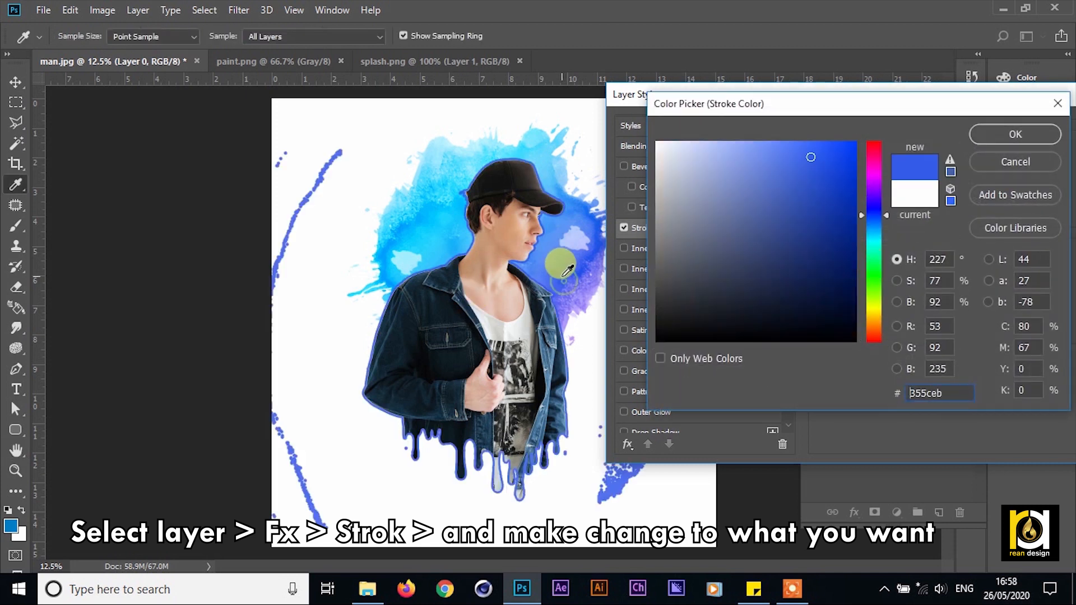
pyautogui.moveTo(579, 266)
pyautogui.mouseDown()
pyautogui.moveTo(556, 246)
pyautogui.moveTo(543, 266)
pyautogui.moveTo(554, 271)
pyautogui.moveTo(721, 157)
pyautogui.moveTo(751, 155)
pyautogui.moveTo(537, 144)
pyautogui.mouseUp()
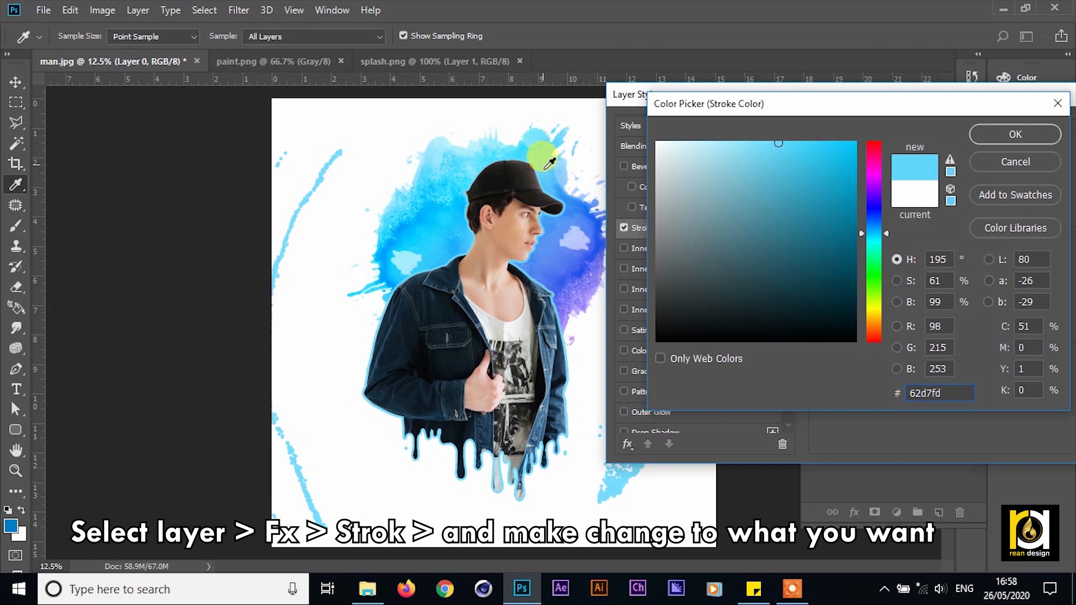
pyautogui.click(1020, 135)
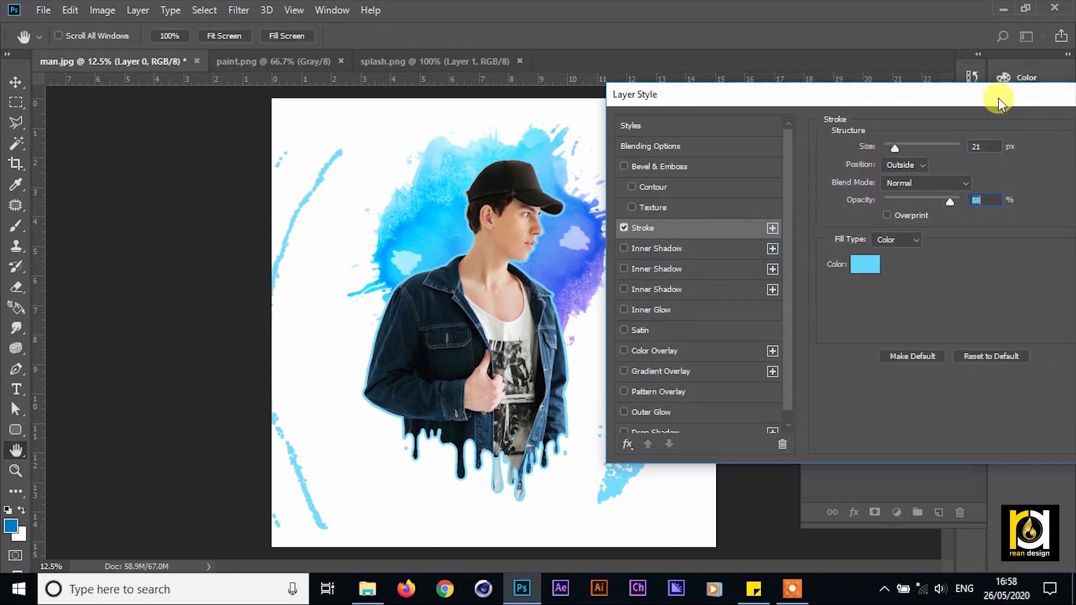
pyautogui.moveTo(999, 97); pyautogui.dragTo(942, 95)
pyautogui.click(1061, 120)
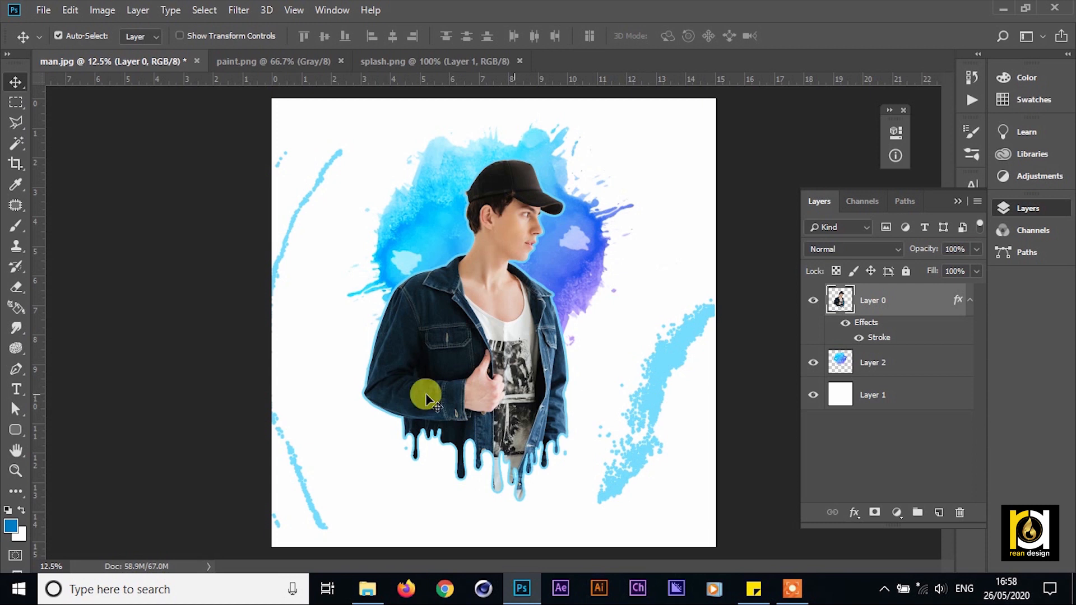
# Erase the stray blue-outlined remnants on both sides of the man on Layer 0 with the Eraser
pyautogui.click(15, 287)
pyautogui.moveTo(634, 358)
pyautogui.mouseDown()
pyautogui.moveTo(662, 329)
pyautogui.moveTo(663, 304)
pyautogui.moveTo(697, 275)
pyautogui.moveTo(691, 329)
pyautogui.moveTo(684, 307)
pyautogui.moveTo(699, 318)
pyautogui.moveTo(644, 447)
pyautogui.moveTo(623, 441)
pyautogui.moveTo(612, 394)
pyautogui.moveTo(581, 456)
pyautogui.moveTo(572, 447)
pyautogui.moveTo(612, 458)
pyautogui.moveTo(622, 386)
pyautogui.moveTo(649, 408)
pyautogui.moveTo(651, 452)
pyautogui.moveTo(603, 536)
pyautogui.moveTo(605, 332)
pyautogui.moveTo(612, 363)
pyautogui.moveTo(599, 197)
pyautogui.moveTo(560, 137)
pyautogui.moveTo(403, 136)
pyautogui.moveTo(337, 153)
pyautogui.moveTo(328, 131)
pyautogui.moveTo(318, 190)
pyautogui.moveTo(276, 136)
pyautogui.moveTo(262, 191)
pyautogui.moveTo(293, 225)
pyautogui.moveTo(305, 205)
pyautogui.moveTo(273, 136)
pyautogui.moveTo(258, 289)
pyautogui.moveTo(296, 506)
pyautogui.moveTo(256, 408)
pyautogui.moveTo(324, 523)
pyautogui.moveTo(256, 452)
pyautogui.moveTo(265, 492)
pyautogui.moveTo(314, 523)
pyautogui.moveTo(304, 537)
pyautogui.moveTo(246, 512)
pyautogui.moveTo(281, 494)
pyautogui.moveTo(278, 454)
pyautogui.moveTo(266, 447)
pyautogui.moveTo(284, 536)
pyautogui.moveTo(332, 532)
pyautogui.moveTo(219, 194)
pyautogui.moveTo(276, 287)
pyautogui.moveTo(252, 272)
pyautogui.moveTo(259, 280)
pyautogui.moveTo(199, 314)
pyautogui.mouseUp()
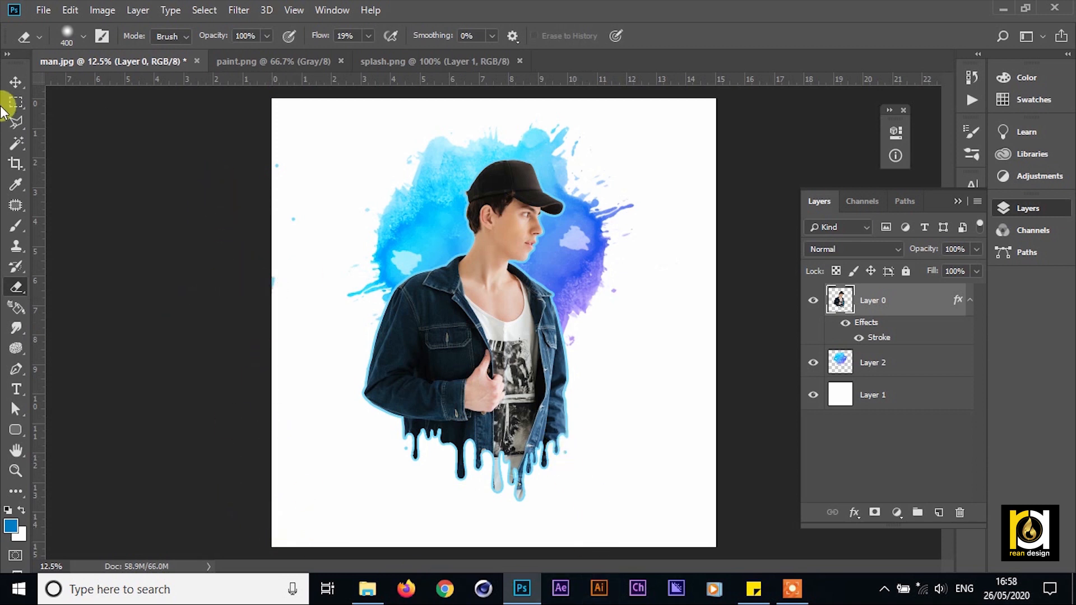
pyautogui.click(17, 82)
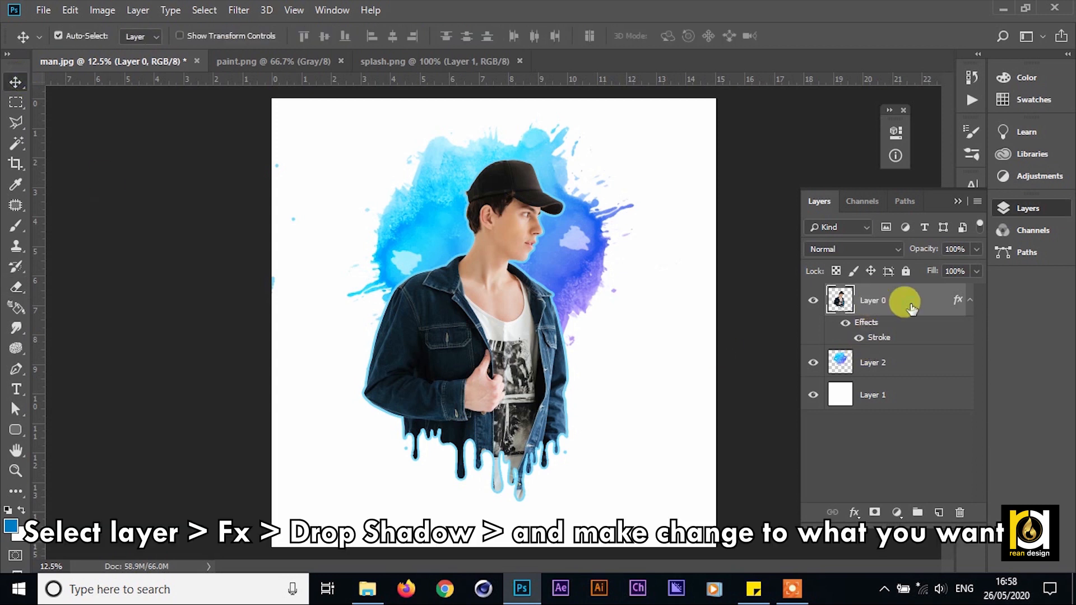
# Add a Drop Shadow to Layer 0 with 34% opacity, a 90° angle and a distance of 47 px
pyautogui.click(853, 512)
pyautogui.click(905, 507)
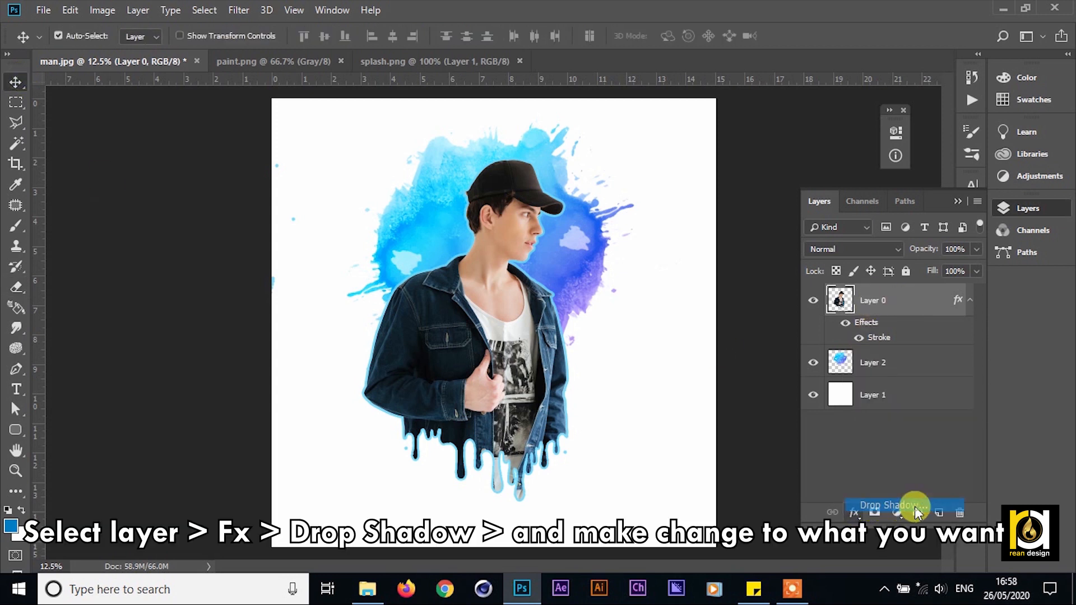
pyautogui.moveTo(548, 103); pyautogui.dragTo(716, 82)
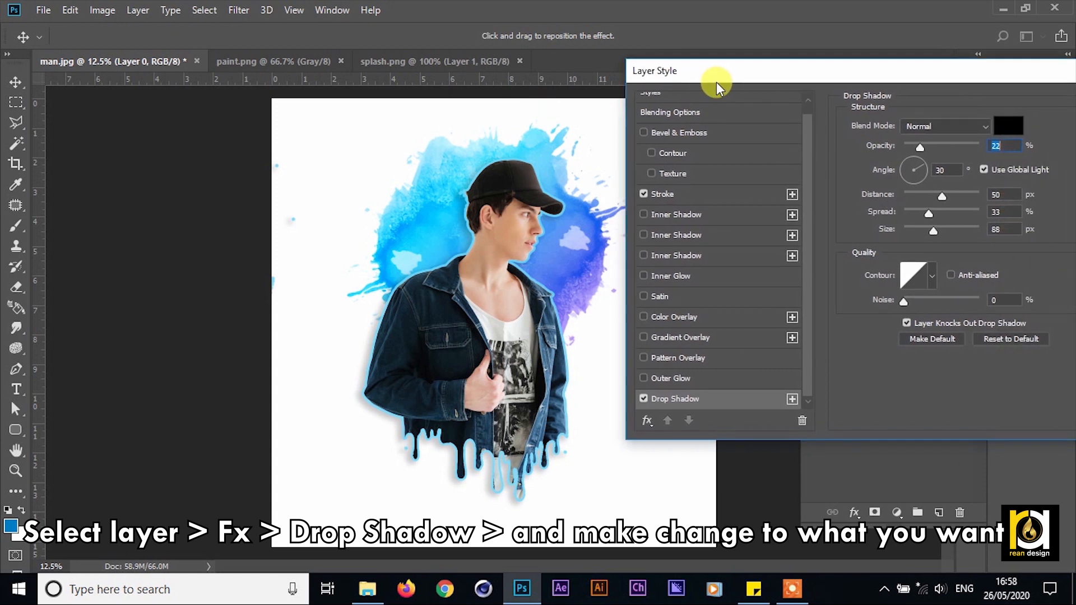
pyautogui.moveTo(914, 167); pyautogui.dragTo(929, 150)
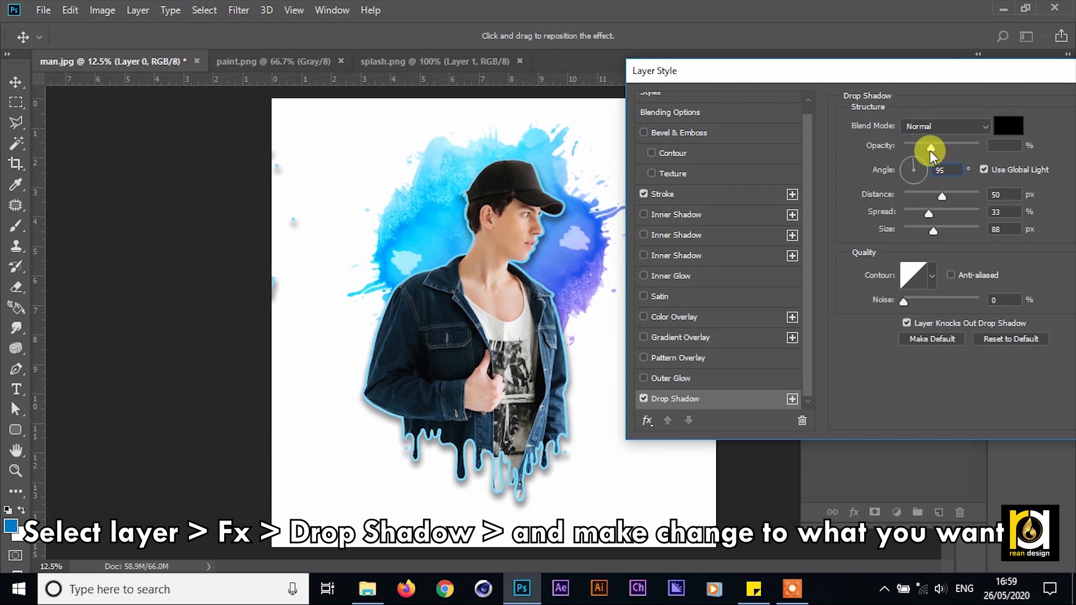
pyautogui.click(906, 170)
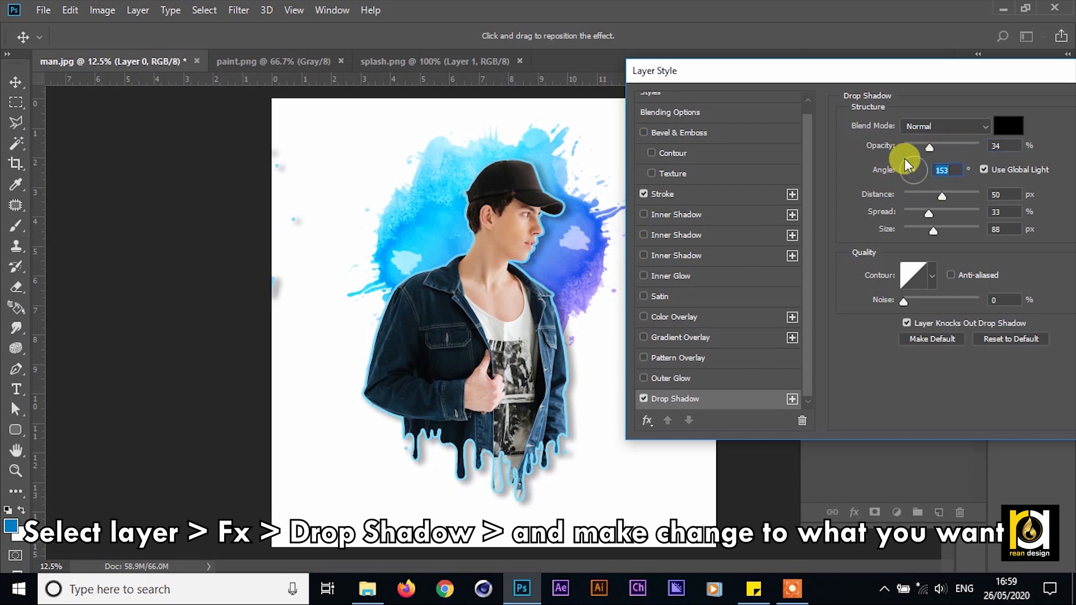
pyautogui.moveTo(922, 167)
pyautogui.mouseDown()
pyautogui.moveTo(887, 193)
pyautogui.moveTo(984, 193)
pyautogui.moveTo(940, 190)
pyautogui.moveTo(908, 157)
pyautogui.mouseUp()
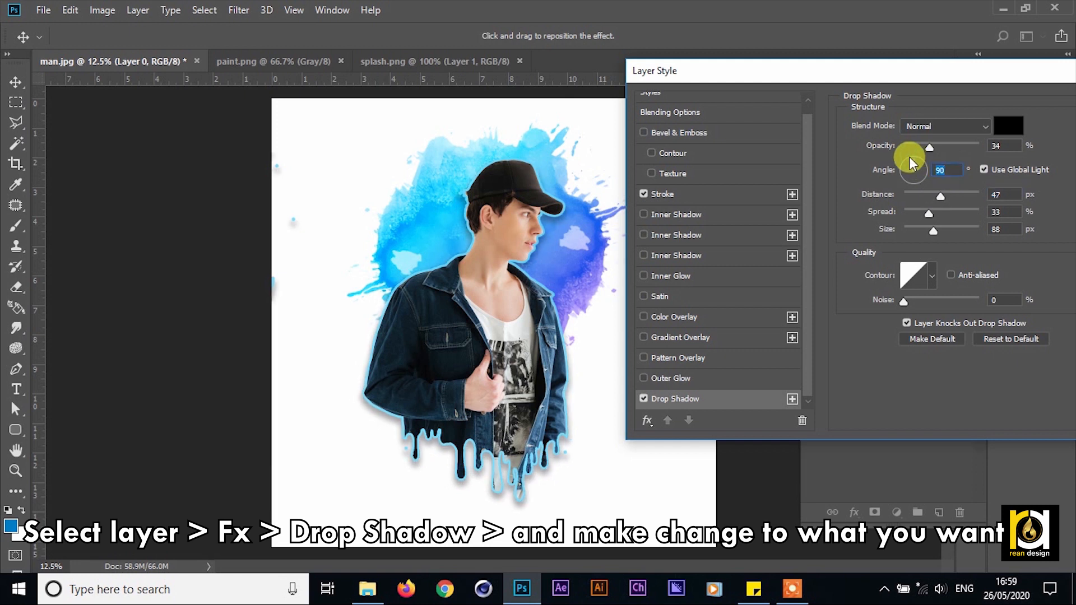
# Set the drop shadow's size to 54 px and its opacity to 20%, and apply the layer style
pyautogui.moveTo(931, 229)
pyautogui.mouseDown()
pyautogui.moveTo(961, 232)
pyautogui.moveTo(899, 231)
pyautogui.moveTo(923, 228)
pyautogui.mouseUp()
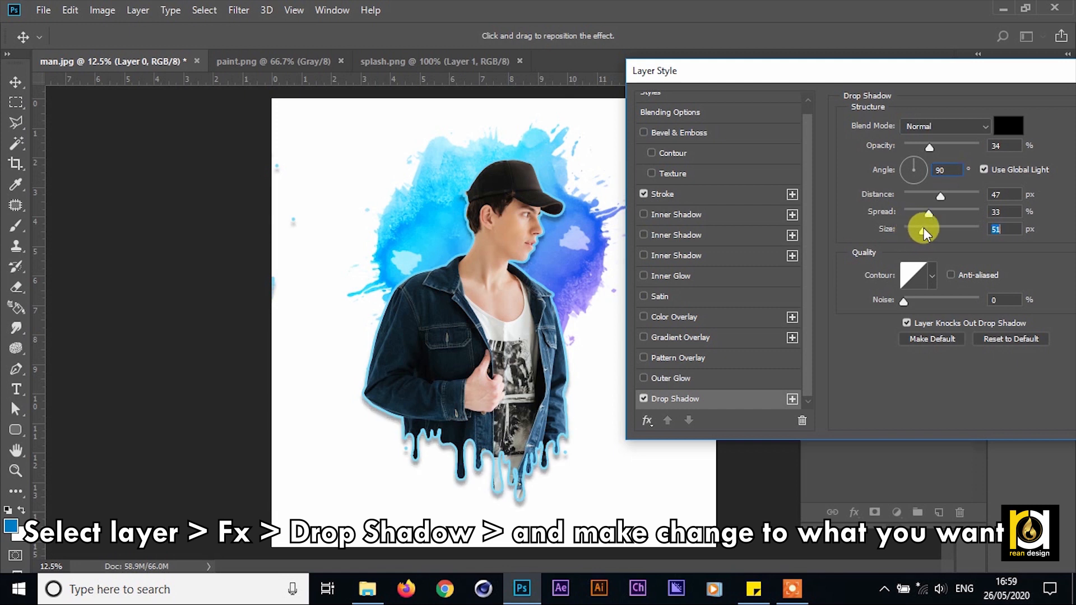
pyautogui.moveTo(928, 146); pyautogui.dragTo(919, 151)
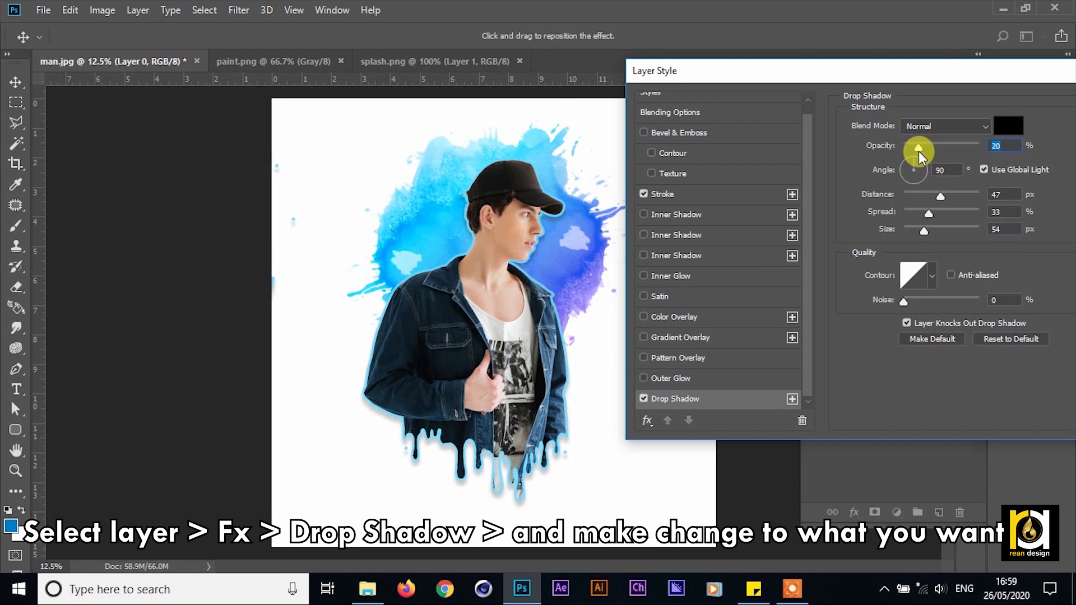
pyautogui.moveTo(922, 68); pyautogui.dragTo(768, 69)
pyautogui.click(1008, 101)
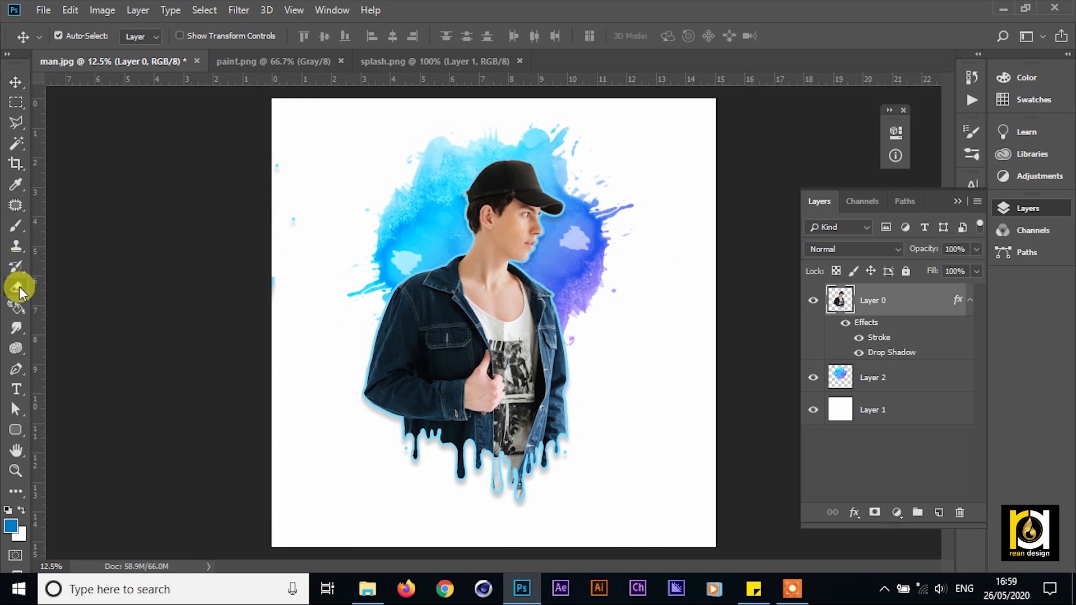
# Erase the small stray speck beside the splash near the canvas's left edge
pyautogui.click(17, 288)
pyautogui.moveTo(286, 215); pyautogui.dragTo(295, 217)
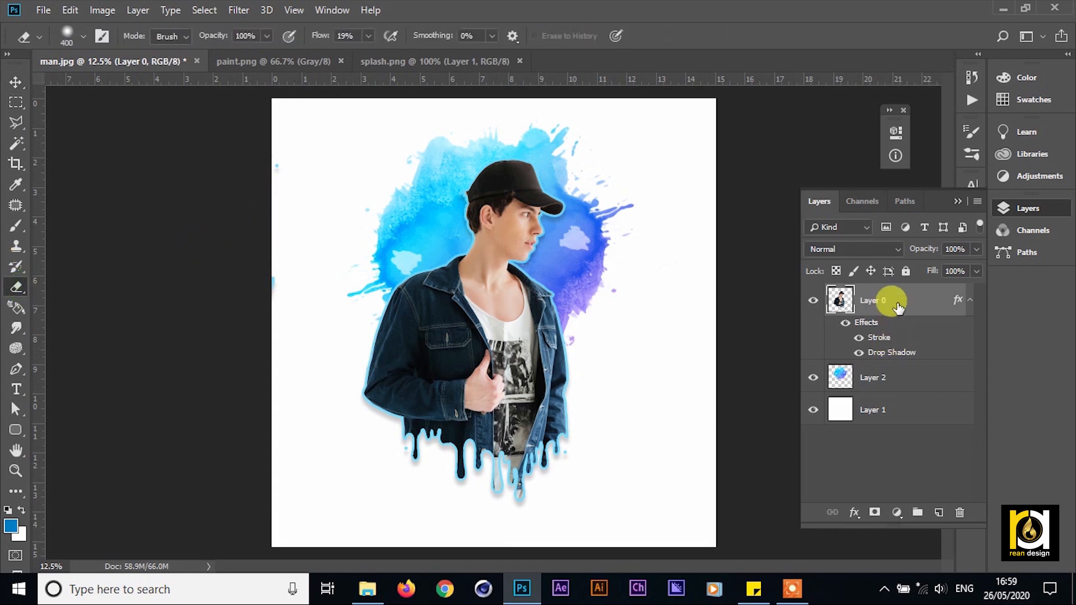
# Erase the remaining stray blue specks along the canvas's left edge on Layer 0 with the Eraser
pyautogui.moveTo(272, 268); pyautogui.dragTo(259, 154)
pyautogui.click(15, 82)
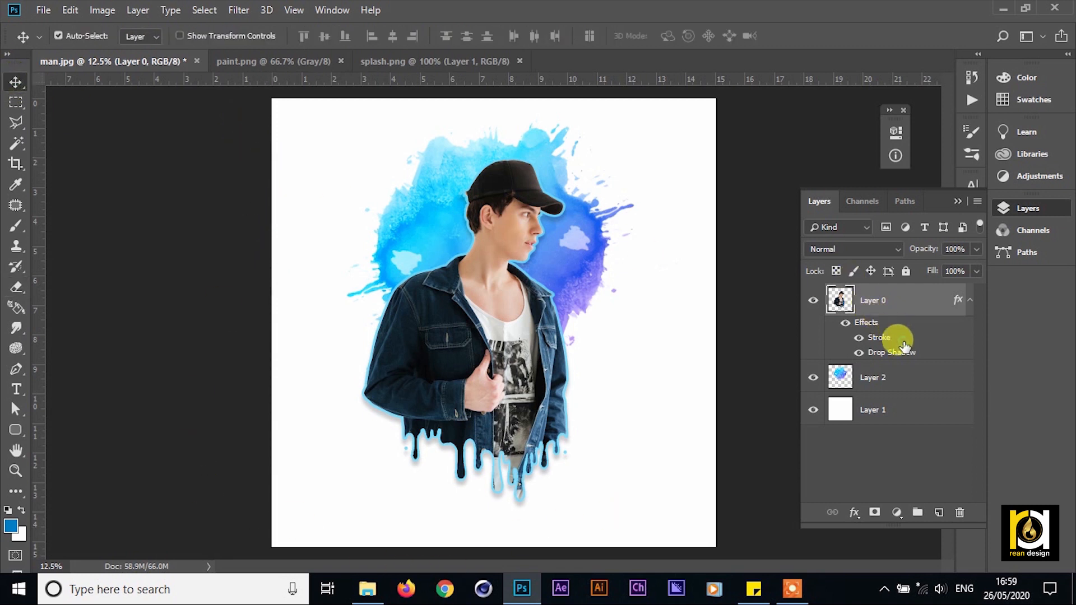
# Change Layer 0's stroke color to white (ffffff), set the stroke size to 8 px, and apply the layer style
pyautogui.doubleClick(878, 338)
pyautogui.moveTo(681, 74); pyautogui.dragTo(852, 95)
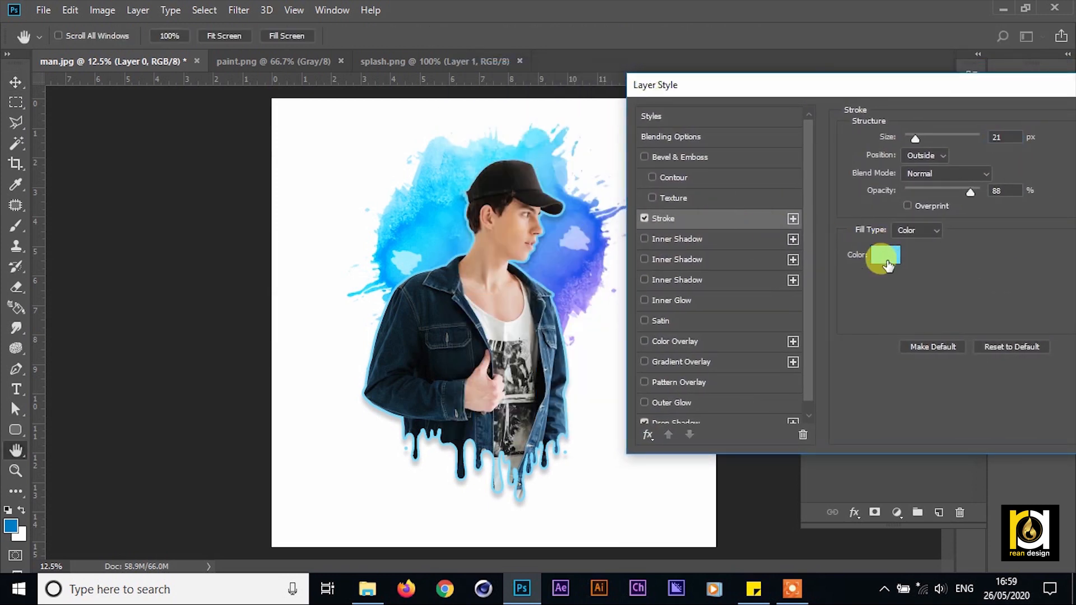
pyautogui.click(885, 255)
pyautogui.click(657, 143)
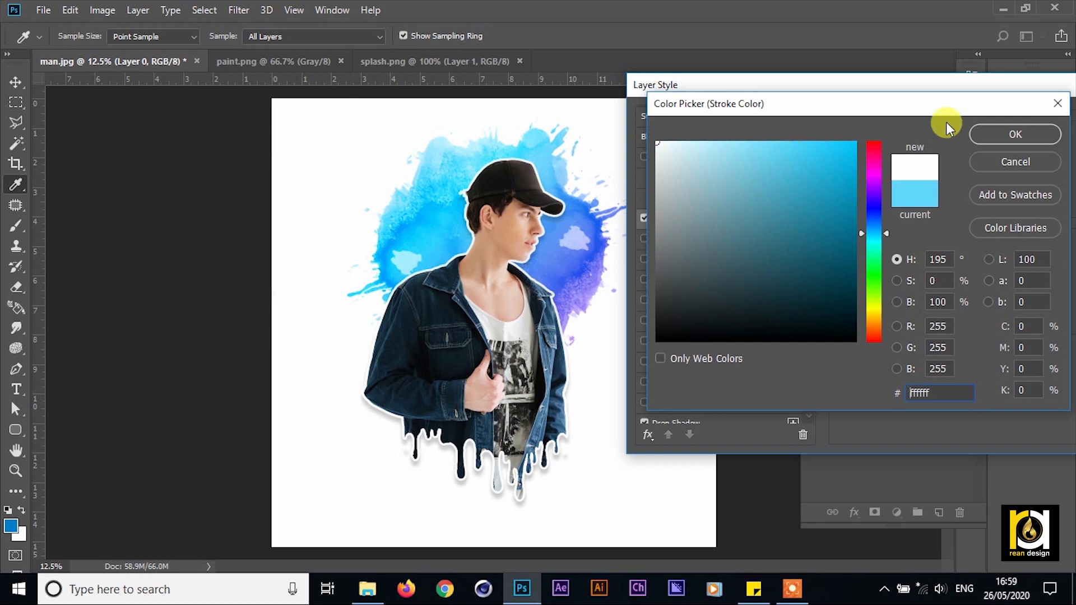
pyautogui.click(1000, 135)
pyautogui.moveTo(914, 138); pyautogui.dragTo(908, 136)
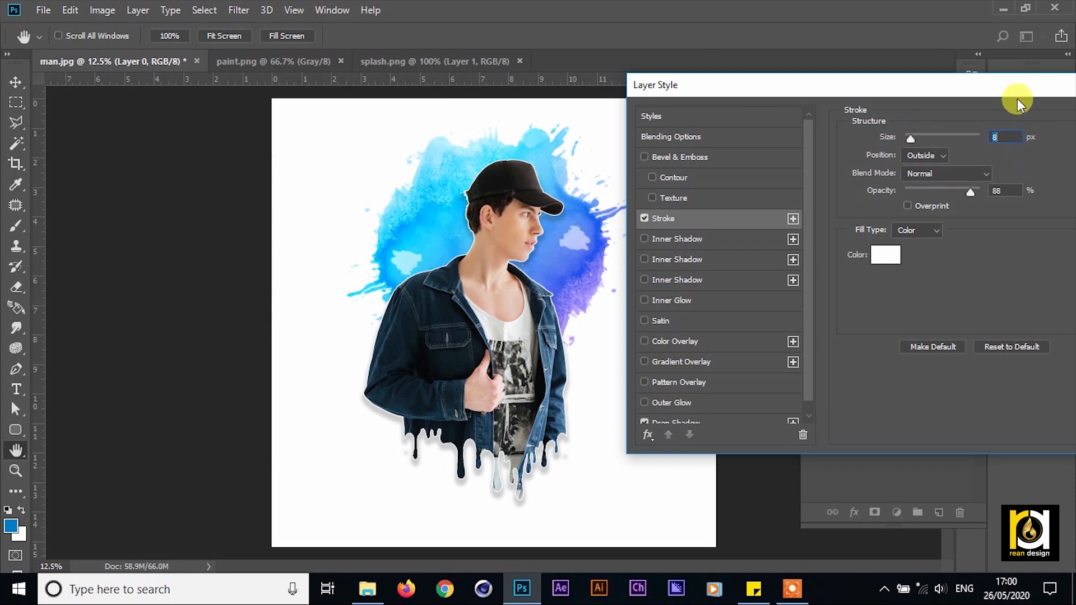
pyautogui.moveTo(1017, 99); pyautogui.dragTo(997, 121)
pyautogui.click(1035, 130)
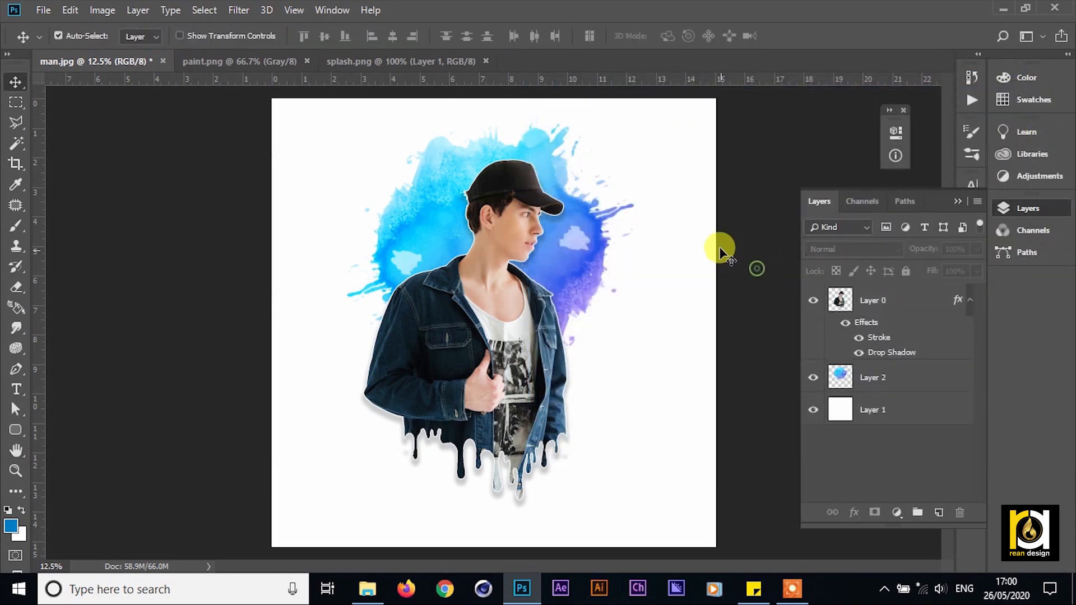
# Select Layer 0 and Layer 2 together and move the man and splash slightly down and to the right on the canvas
pyautogui.click(880, 294)
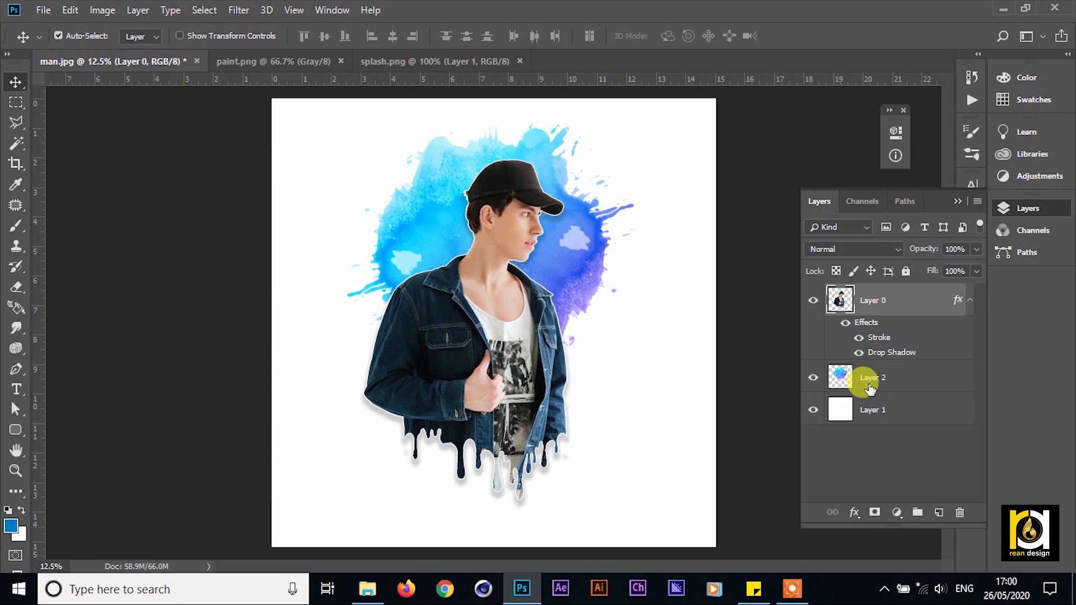
pyautogui.click(869, 381)
pyautogui.click(667, 283)
pyautogui.click(491, 240)
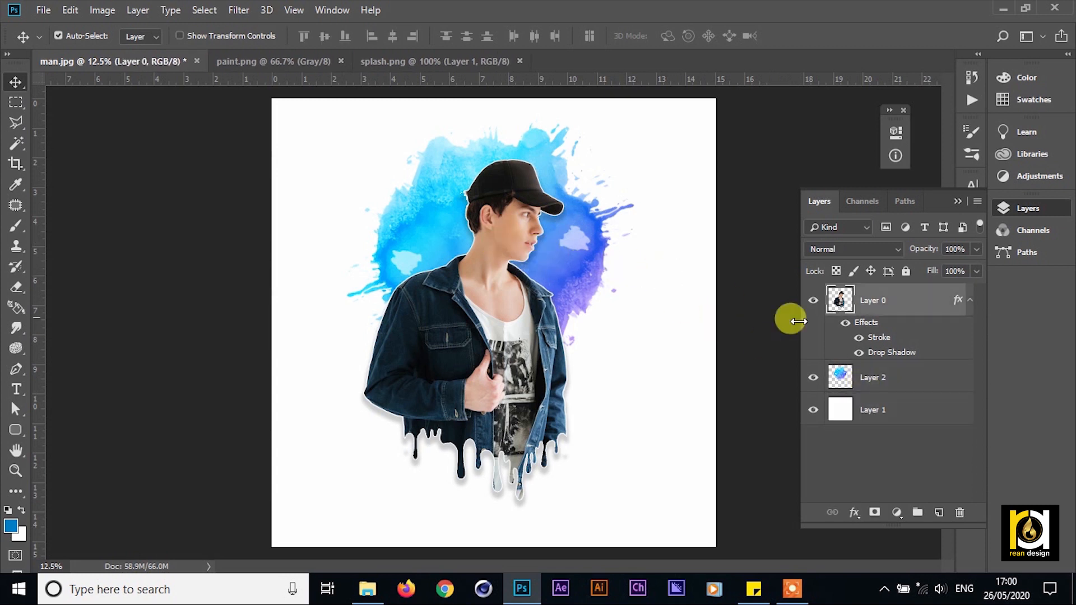
pyautogui.click(867, 374)
pyautogui.moveTo(487, 242); pyautogui.dragTo(492, 262)
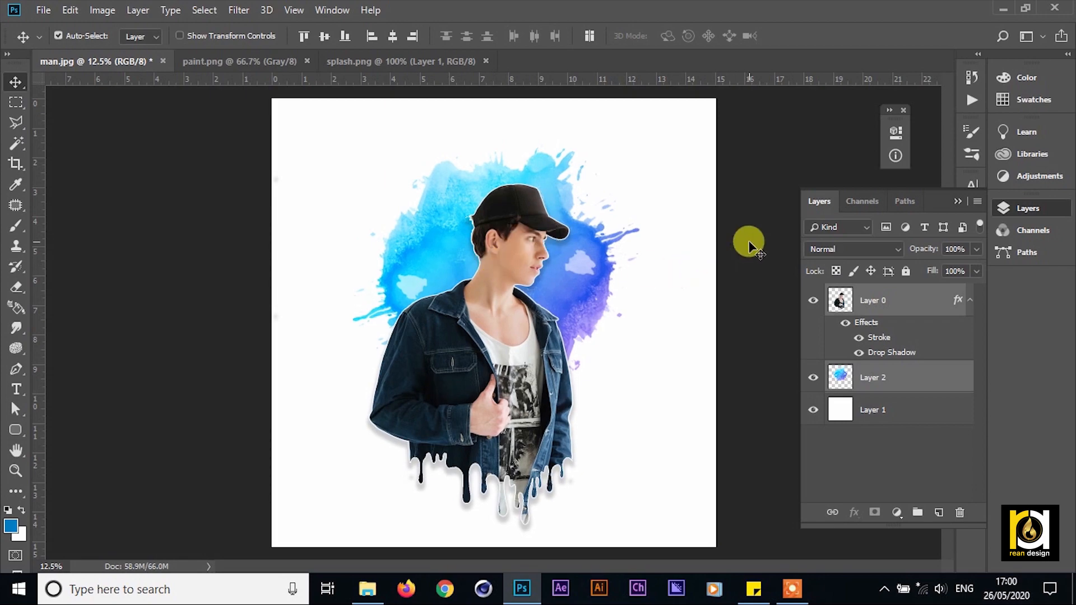